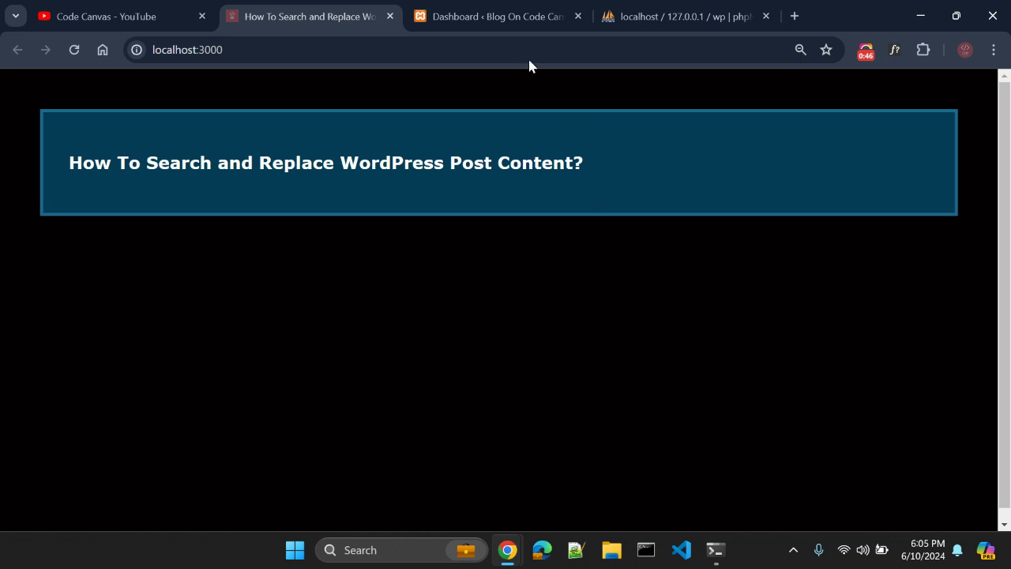
Open the WordPress posts list and view the "Hello WordPress !" post in a separate tab.
{"action": "left_click", "coordinate": [505, 16]}
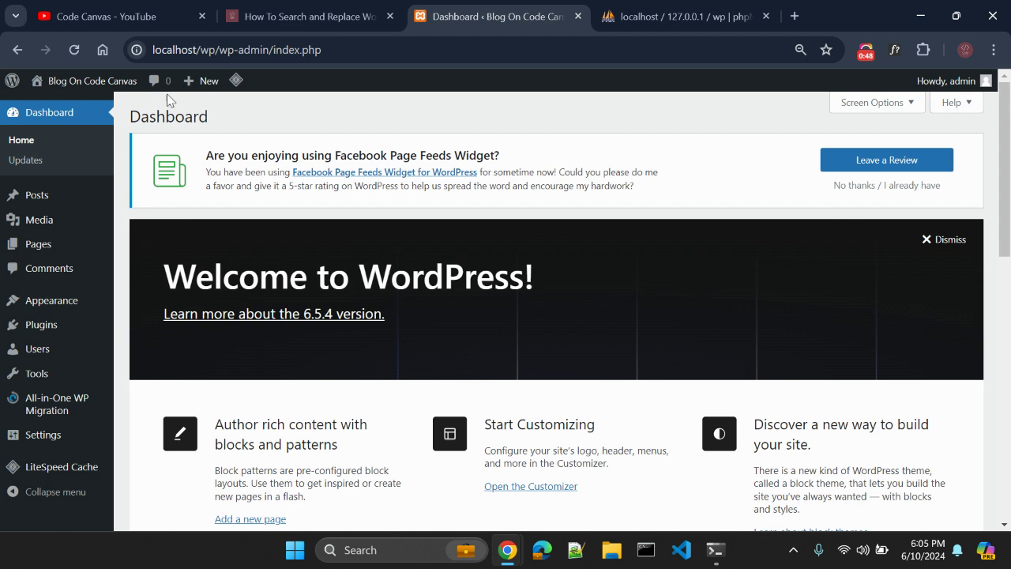
{"action": "left_click", "coordinate": [47, 195]}
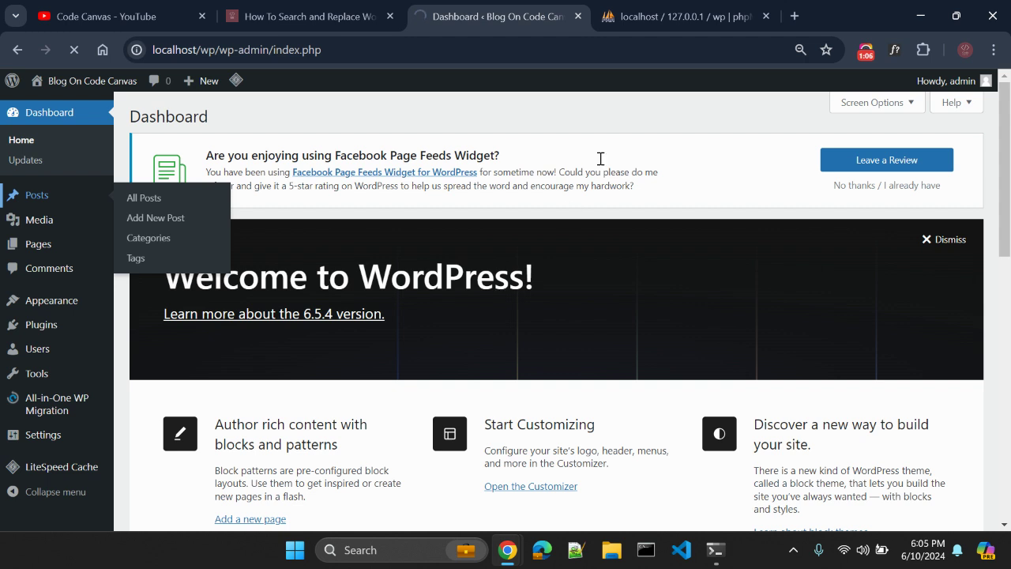
{"action": "left_click", "coordinate": [679, 16]}
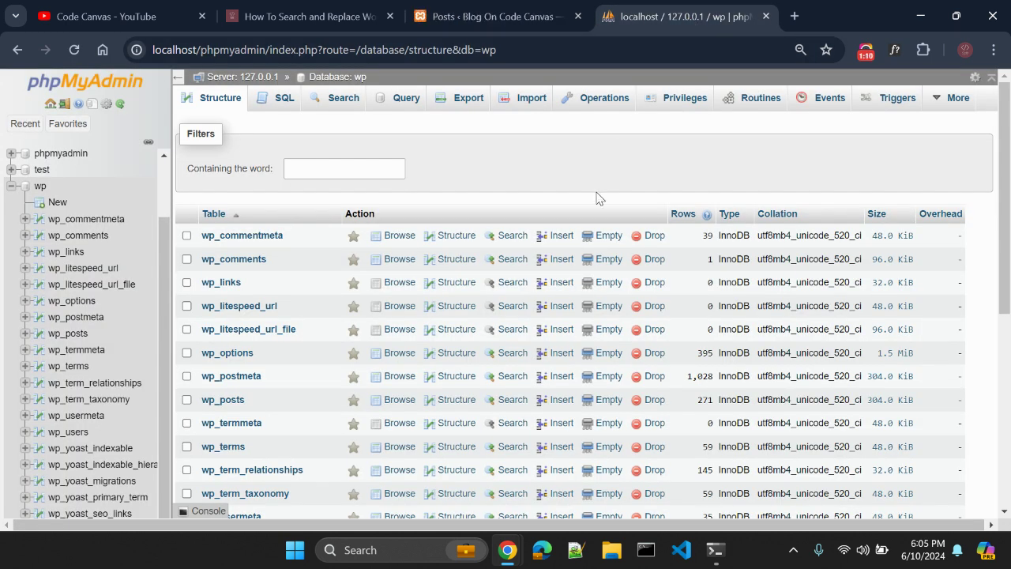
{"action": "key", "text": "ctrl+shift+Tab"}
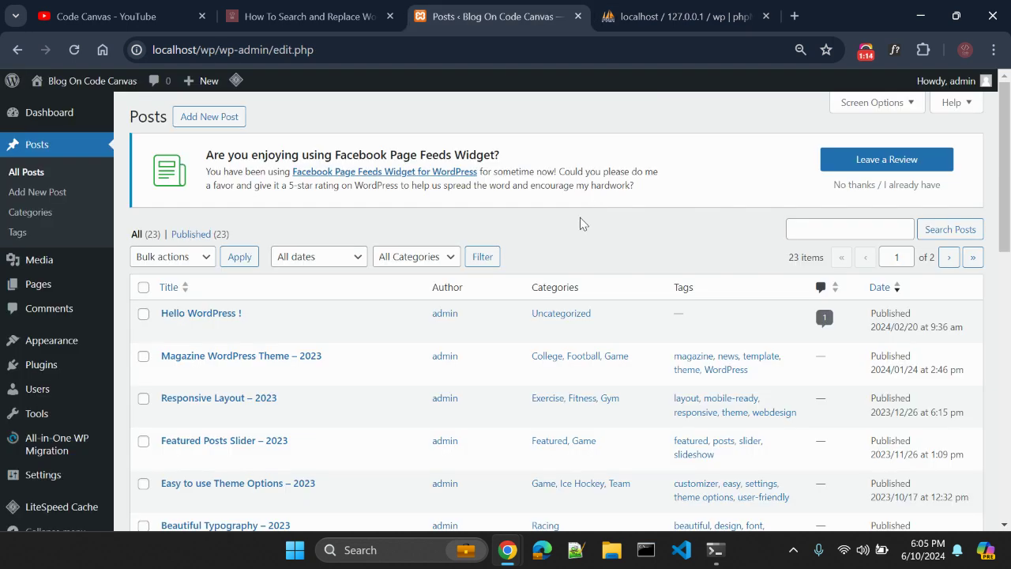
{"action": "middle_click", "coordinate": [270, 330]}
{"action": "left_click", "coordinate": [559, 19]}
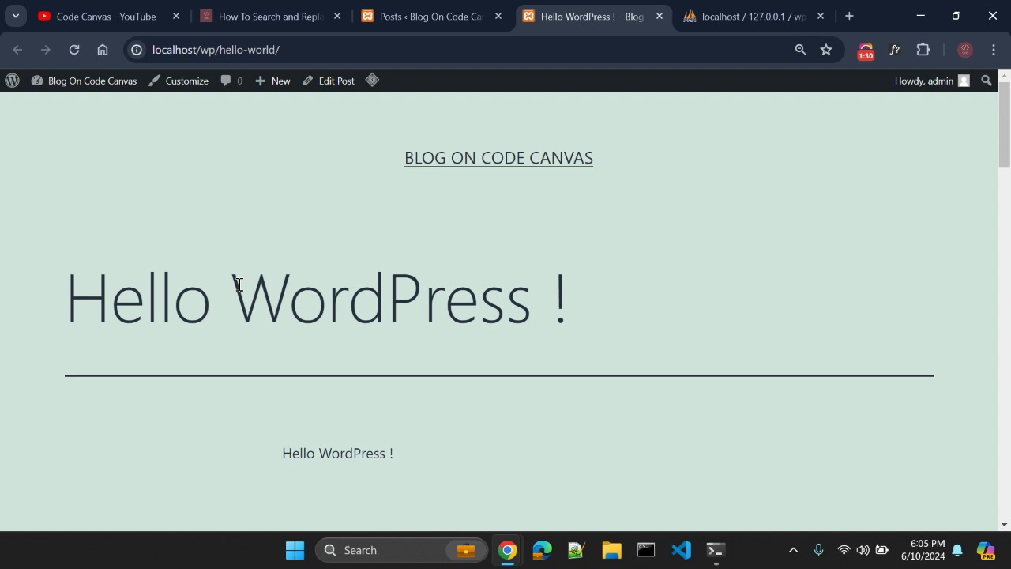
Switch to phpMyAdmin and open an empty SQL query editor for the wp database.
{"action": "left_click", "coordinate": [441, 10]}
{"action": "left_click", "coordinate": [714, 8]}
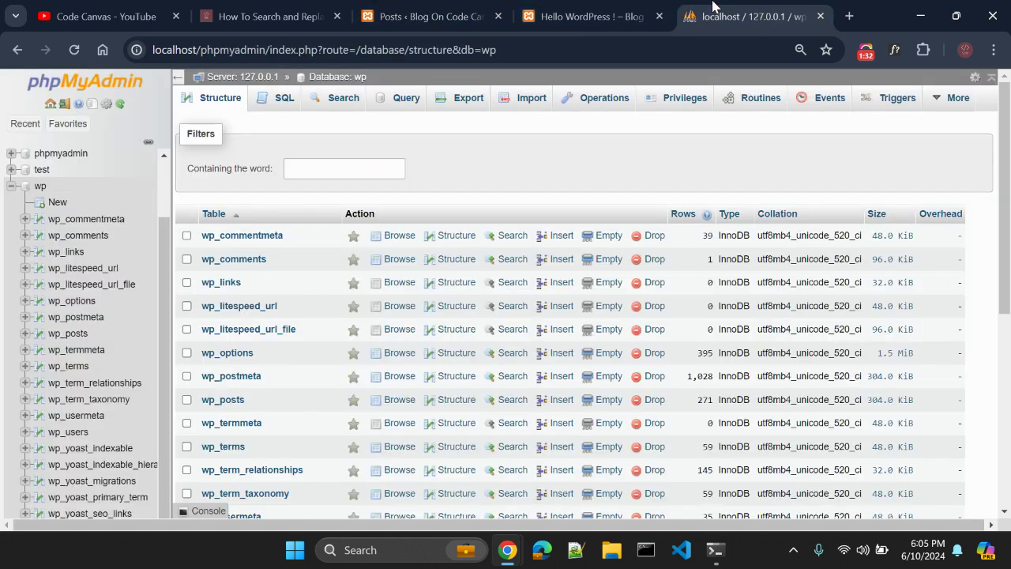
{"action": "left_click", "coordinate": [283, 100]}
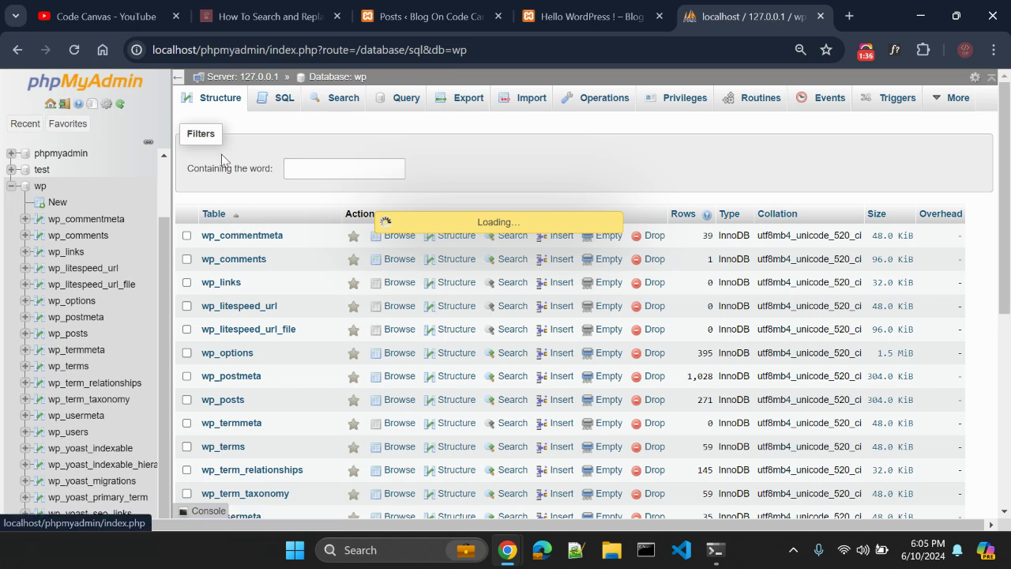
{"action": "left_click", "coordinate": [563, 24]}
{"action": "left_click", "coordinate": [452, 10]}
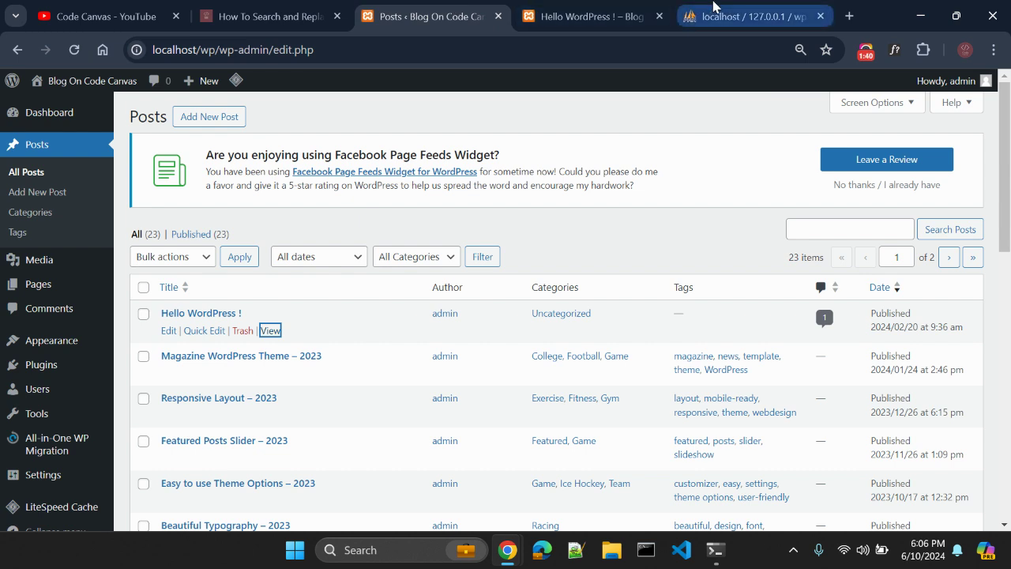
{"action": "left_click", "coordinate": [713, 16]}
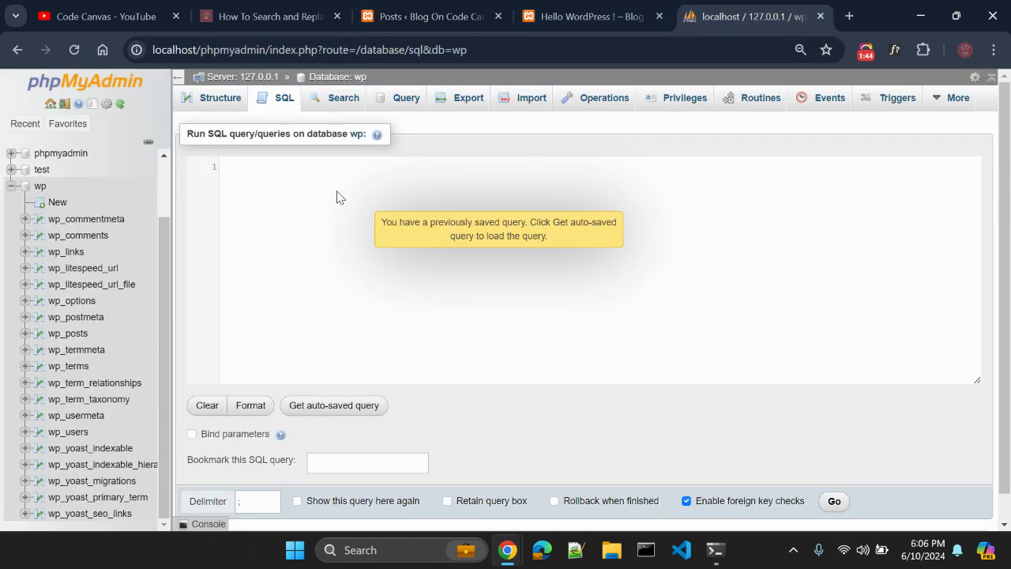
Begin the SQL statement with UPDATE `wp_posts` SET.
{"action": "type", "text": "upd"}
{"action": "key", "text": "Return"}
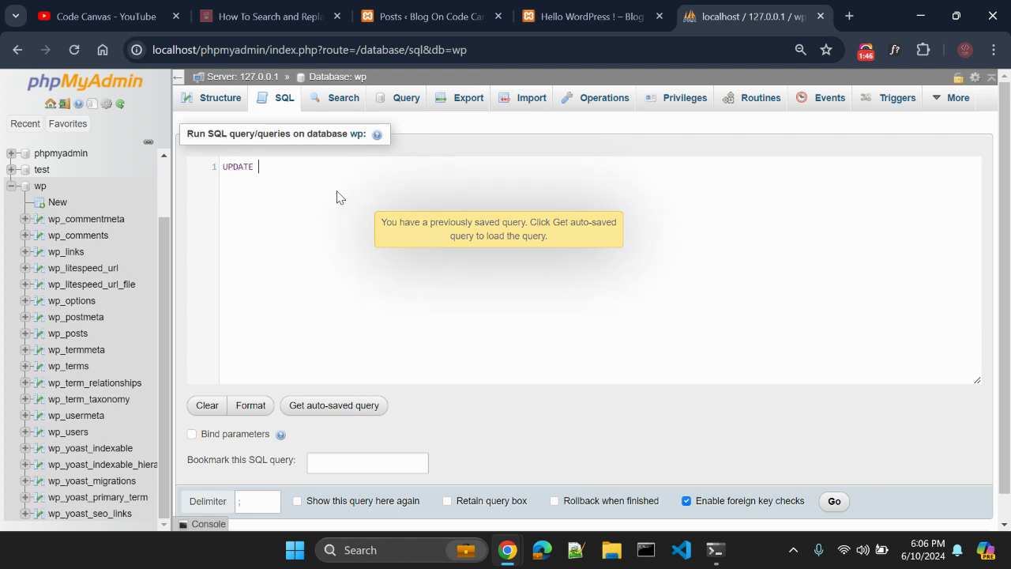
{"action": "type", "text": "`"}
{"action": "key", "text": "Down"}
{"action": "key", "text": "Down"}
{"action": "key", "text": "Down"}
{"action": "key", "text": "Down"}
{"action": "key", "text": "Down"}
{"action": "key", "text": "Down"}
{"action": "key", "text": "Down"}
{"action": "key", "text": "Down"}
{"action": "key", "text": "Down"}
{"action": "key", "text": "Down"}
{"action": "key", "text": "Down"}
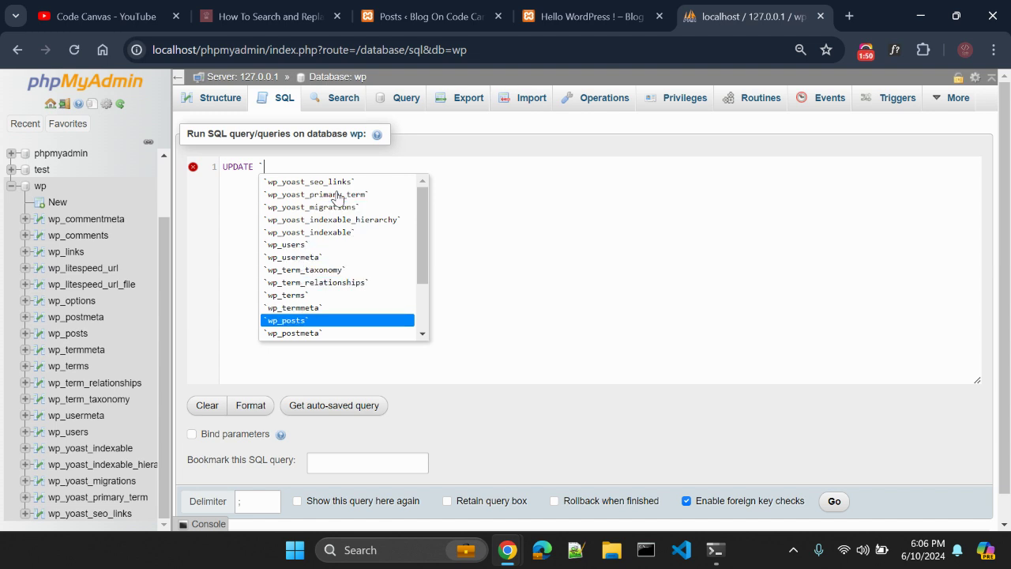
{"action": "key", "text": "Return"}
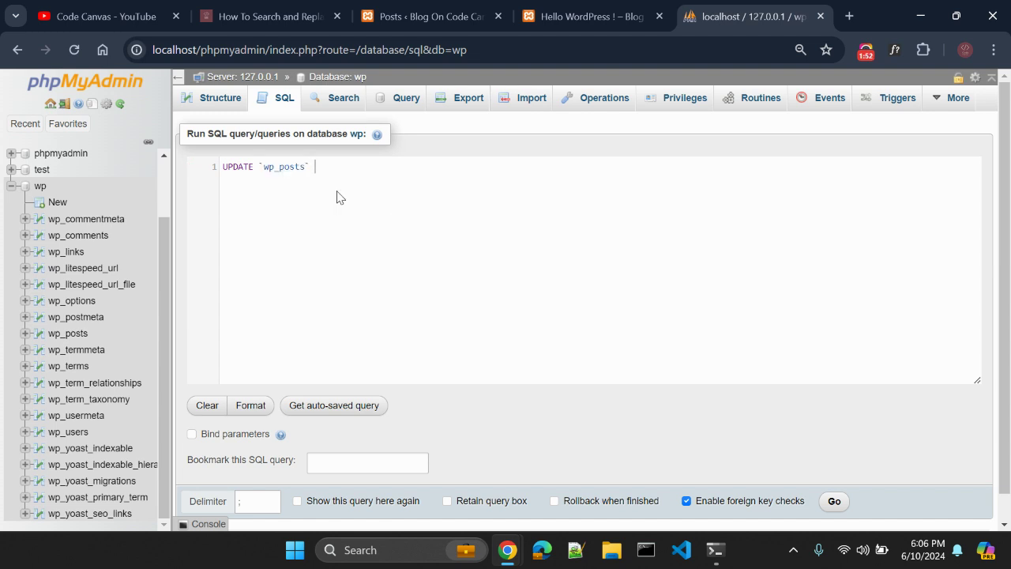
{"action": "type", "text": "SE"}
{"action": "key", "text": "Down"}
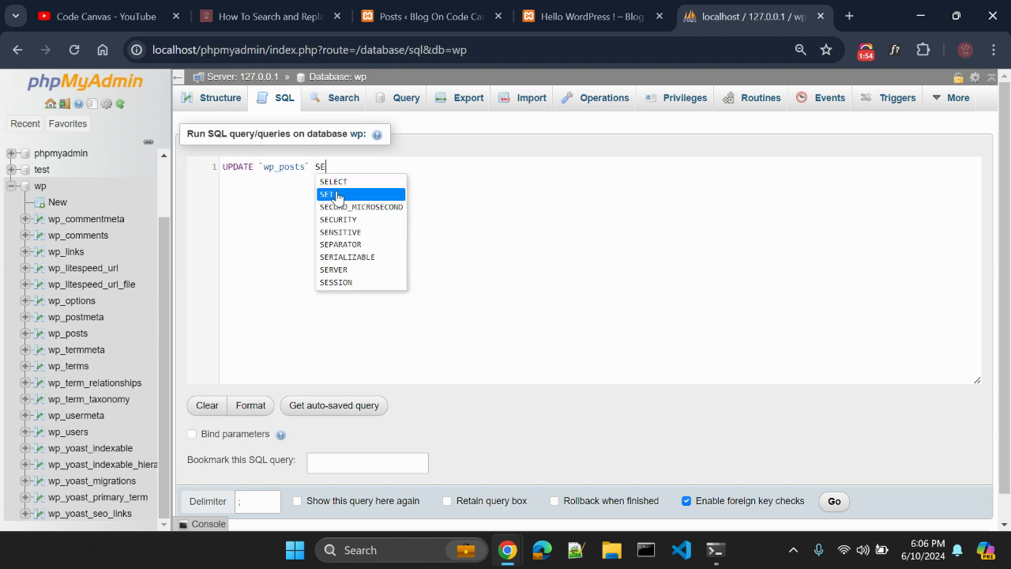
{"action": "key", "text": "Return"}
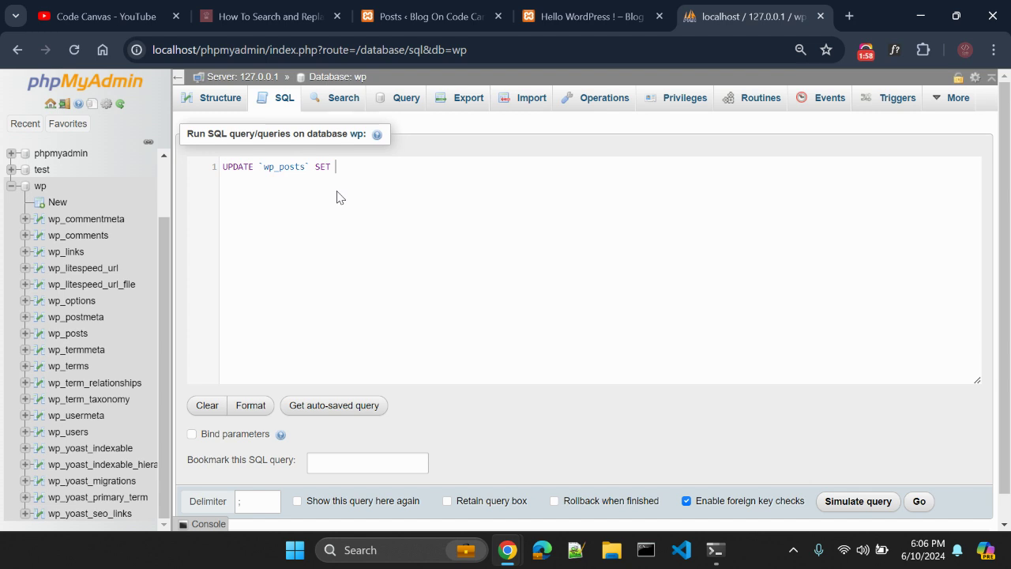
Extend the statement with `post_title` = REPLACE(`post_title`,'' leaving the quoted search text empty.
{"action": "key", "text": "ctrl+shift+Tab"}
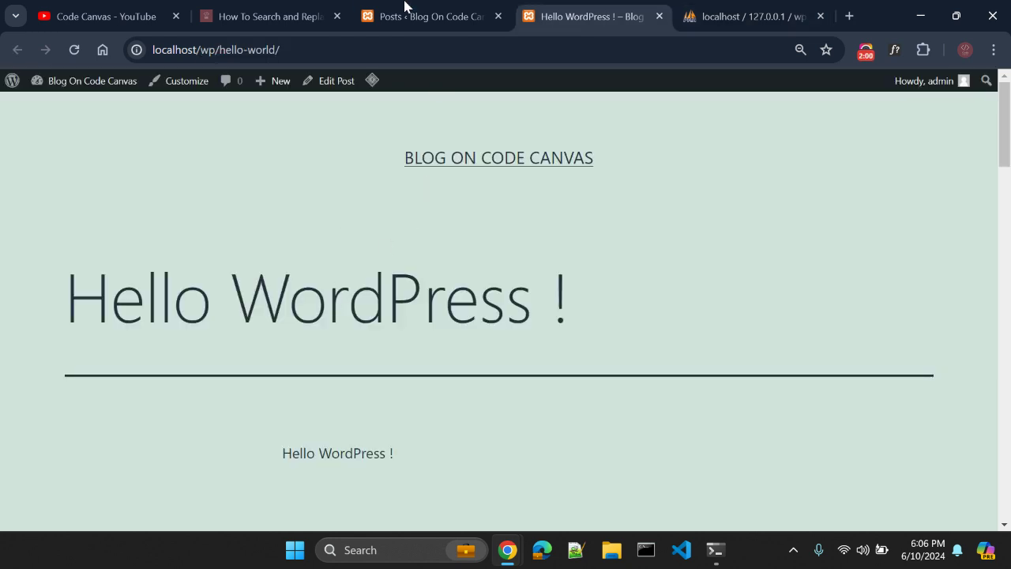
{"action": "left_click", "coordinate": [404, 6]}
{"action": "left_click", "coordinate": [697, 24]}
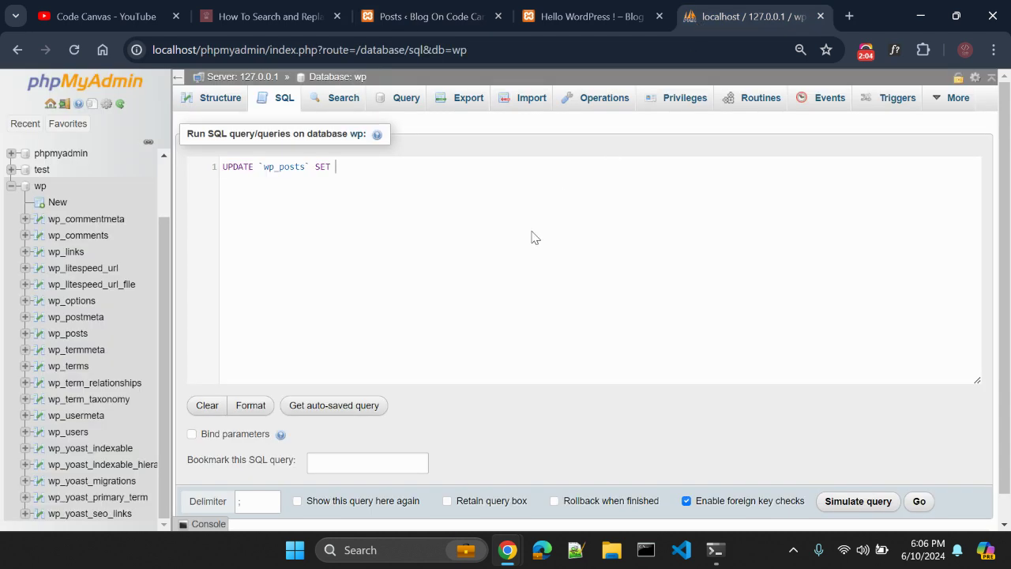
{"action": "type", "text": "`"}
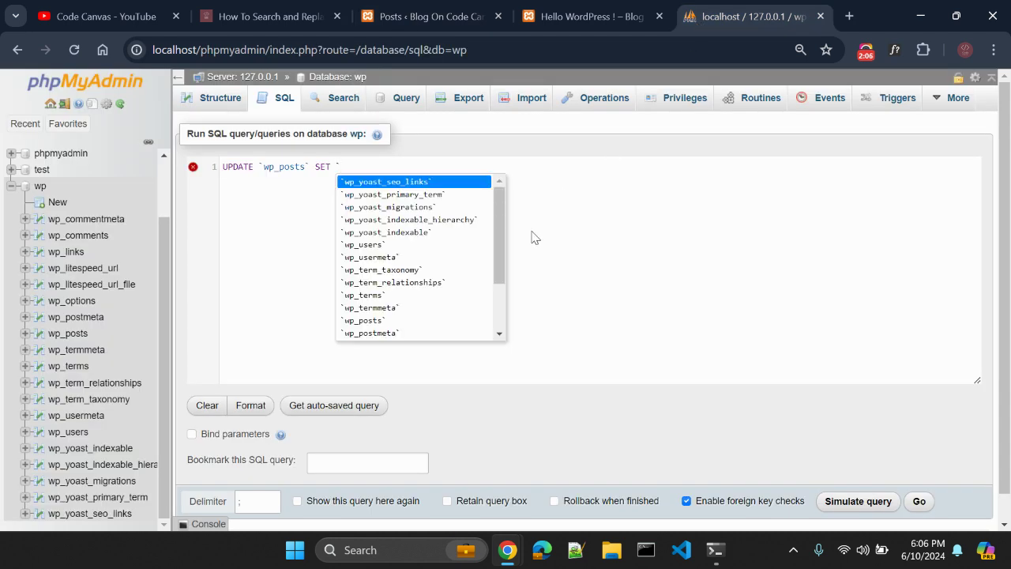
{"action": "type", "text": "post_ti"}
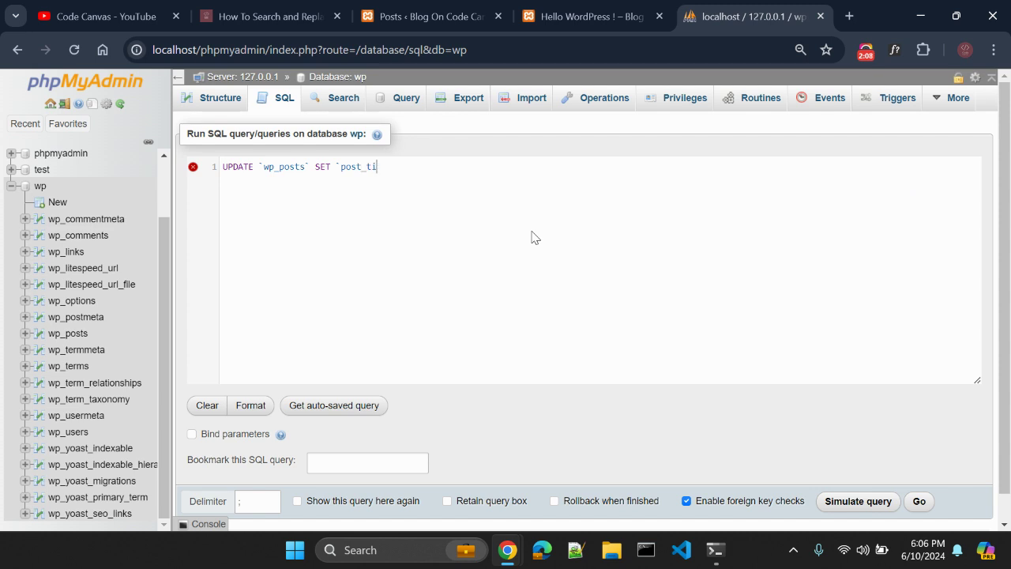
{"action": "type", "text": "tle`"}
{"action": "key", "text": "Escape"}
{"action": "type", "text": "= REPL"}
{"action": "key", "text": "Return"}
{"action": "type", "text": "(`"}
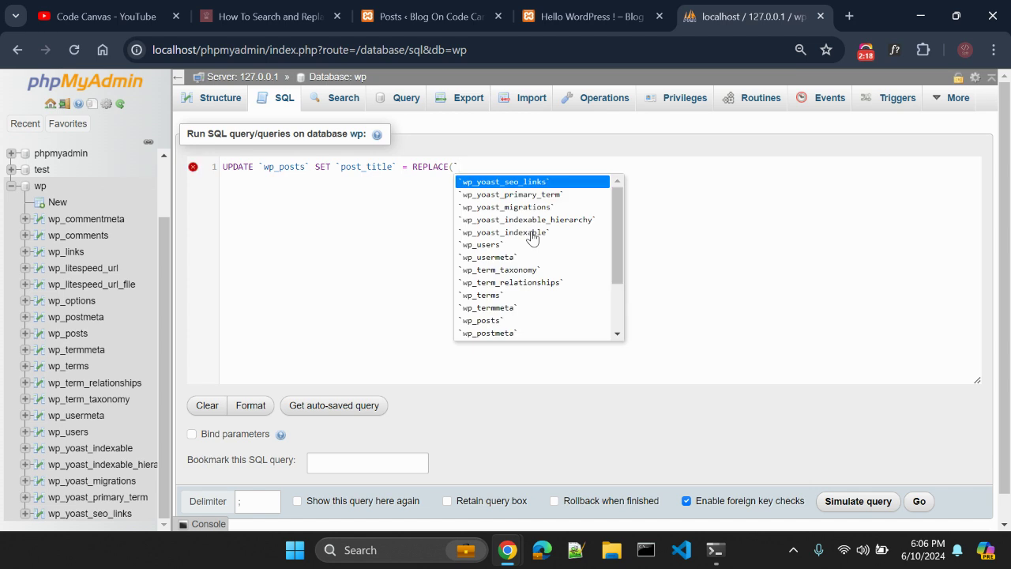
{"action": "type", "text": "post"}
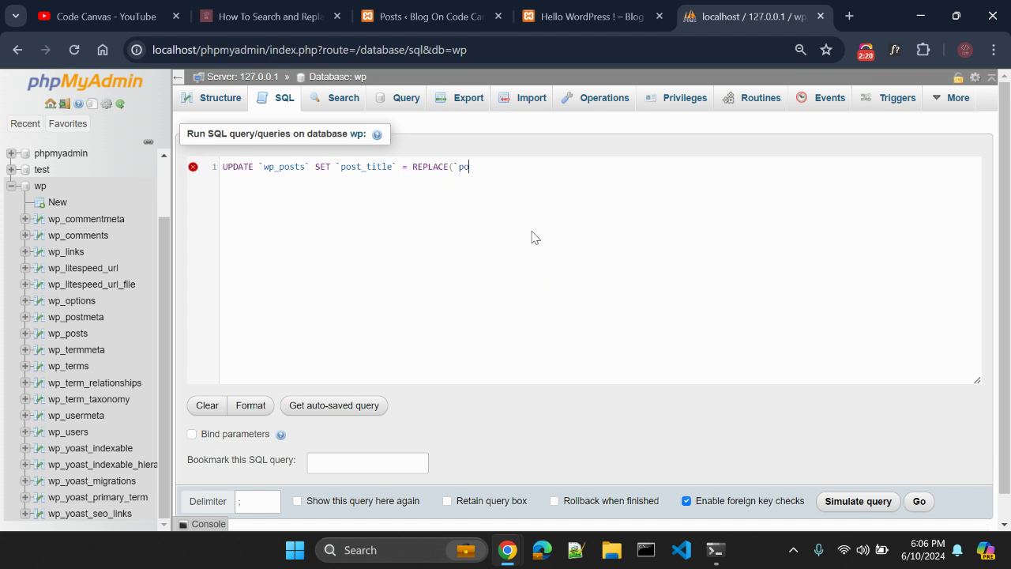
{"action": "type", "text": "_title`,''"}
Copy "WordPress" from the post's title into REPLACE as the search text, add 'wp' as the replacement and close the statement with );.
{"action": "key", "text": "ctrl+shift+Tab"}
{"action": "double_click", "coordinate": [380, 305]}
{"action": "key", "text": "ctrl+c"}
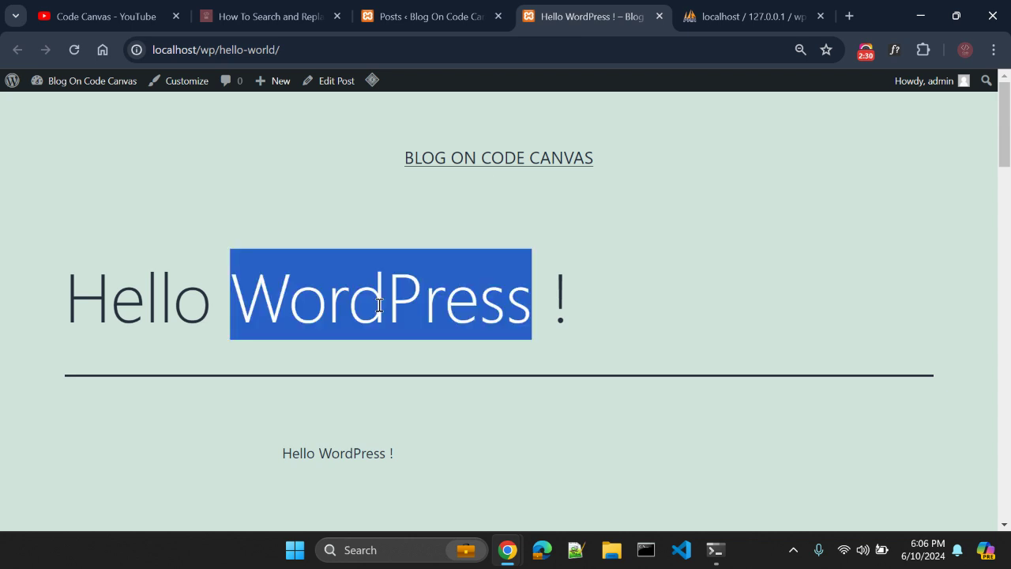
{"action": "key", "text": "ctrl+Tab"}
{"action": "key", "text": "ctrl+v"}
{"action": "type", "text": ", ''"}
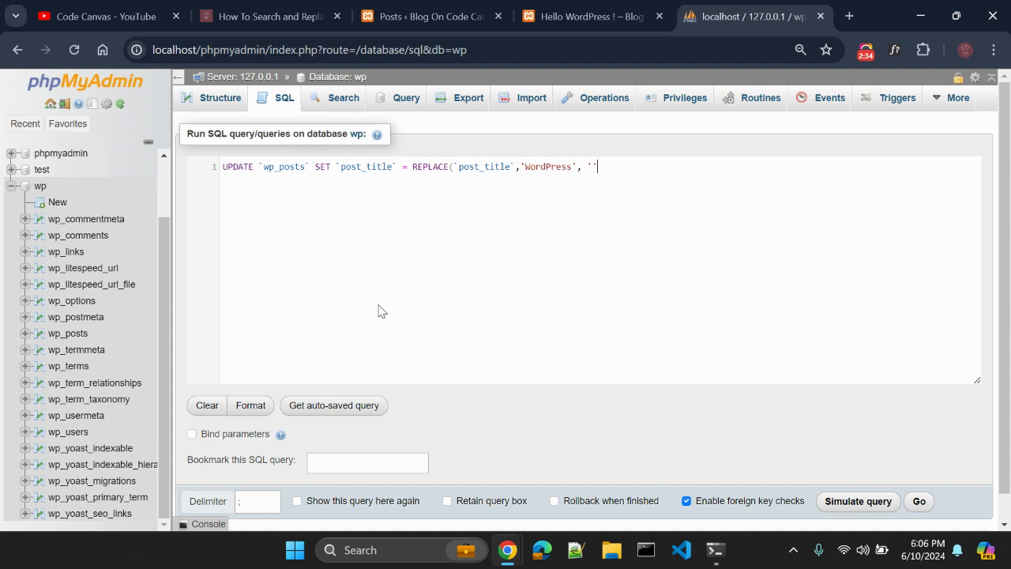
{"action": "type", "text": "wp"}
{"action": "type", "text": ")"}
Review the UPDATE statement's table name, post_title column and search text before executing it.
{"action": "key", "text": "Left"}
{"action": "key", "text": "Left"}
{"action": "key", "text": "Left"}
{"action": "key", "text": "Left"}
{"action": "key", "text": "Left"}
{"action": "key", "text": "ctrl+shift+Left"}
{"action": "key", "text": "Left"}
{"action": "key", "text": "ctrl+shift+Left"}
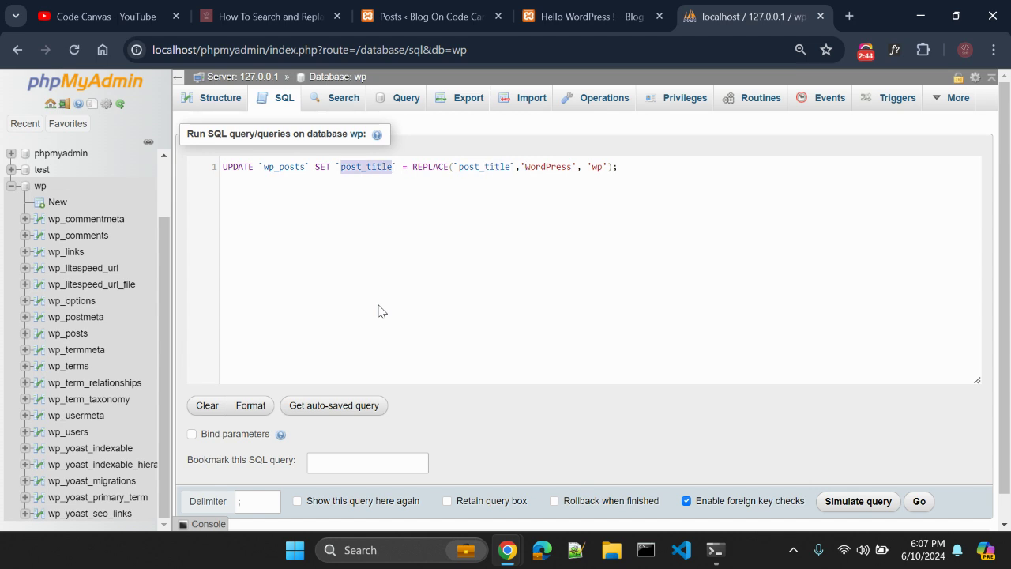
{"action": "double_click", "coordinate": [288, 167]}
{"action": "double_click", "coordinate": [469, 167]}
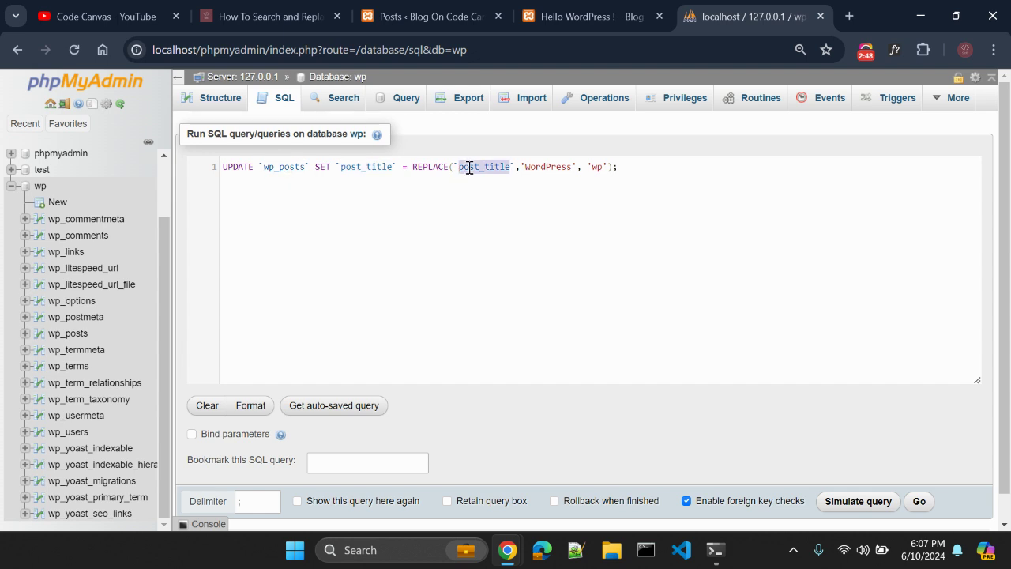
{"action": "double_click", "coordinate": [548, 167]}
{"action": "left_click", "coordinate": [557, 186]}
{"action": "double_click", "coordinate": [549, 169]}
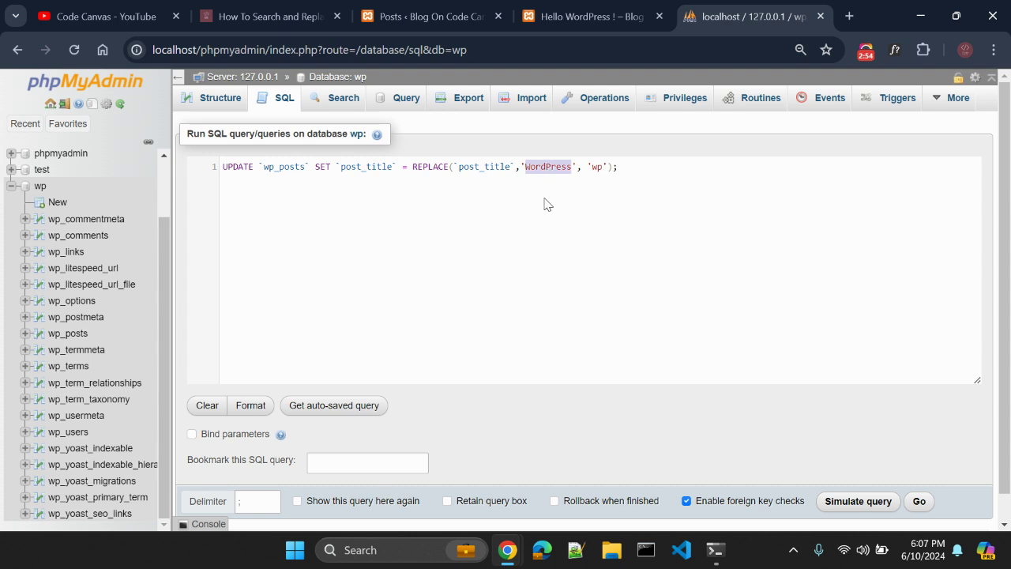
{"action": "left_click", "coordinate": [479, 162]}
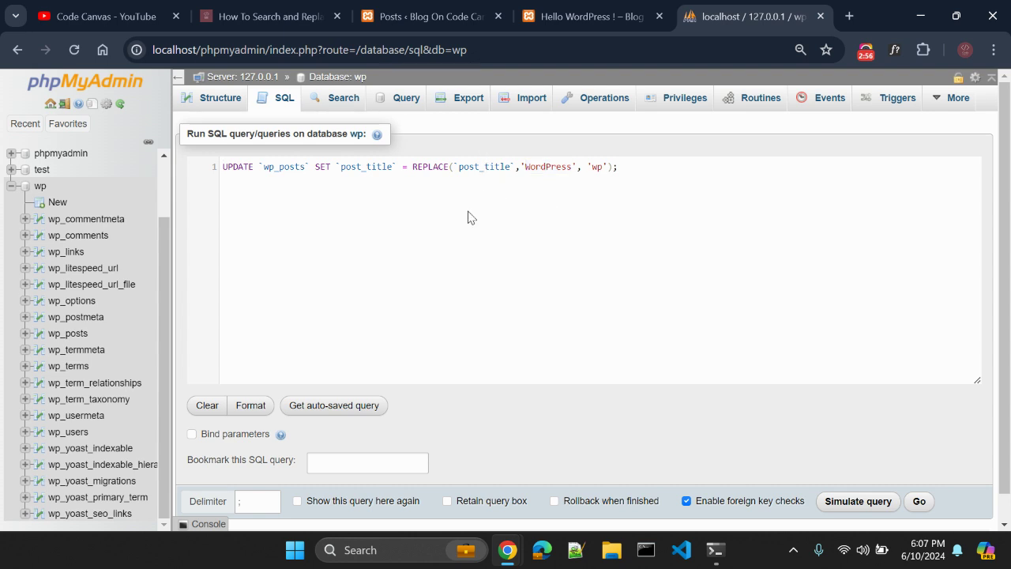
Run the UPDATE query on the wp database, confirm its execution and highlight the affected row count.
{"action": "key", "text": "ctrl+a"}
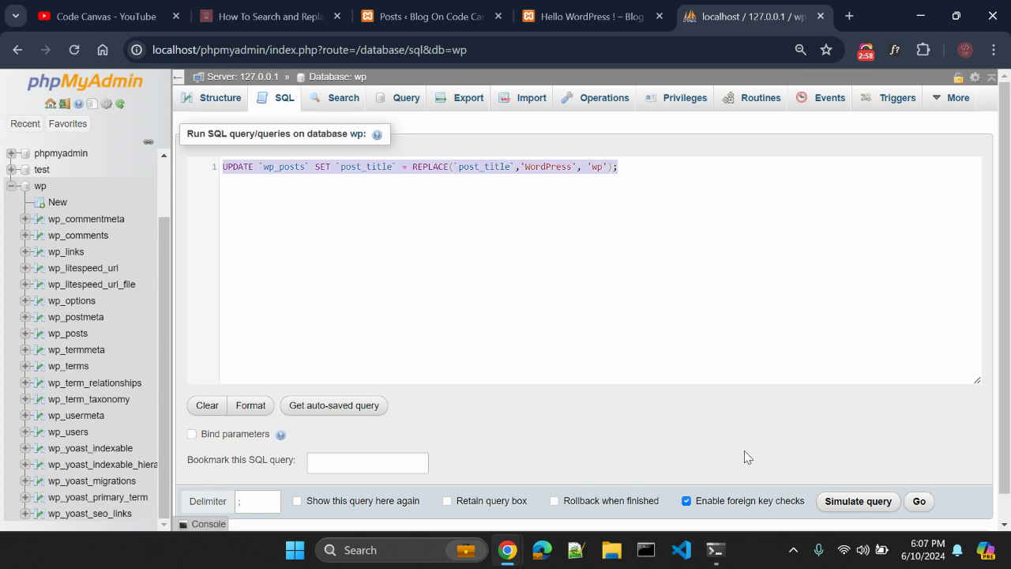
{"action": "left_click", "coordinate": [916, 501]}
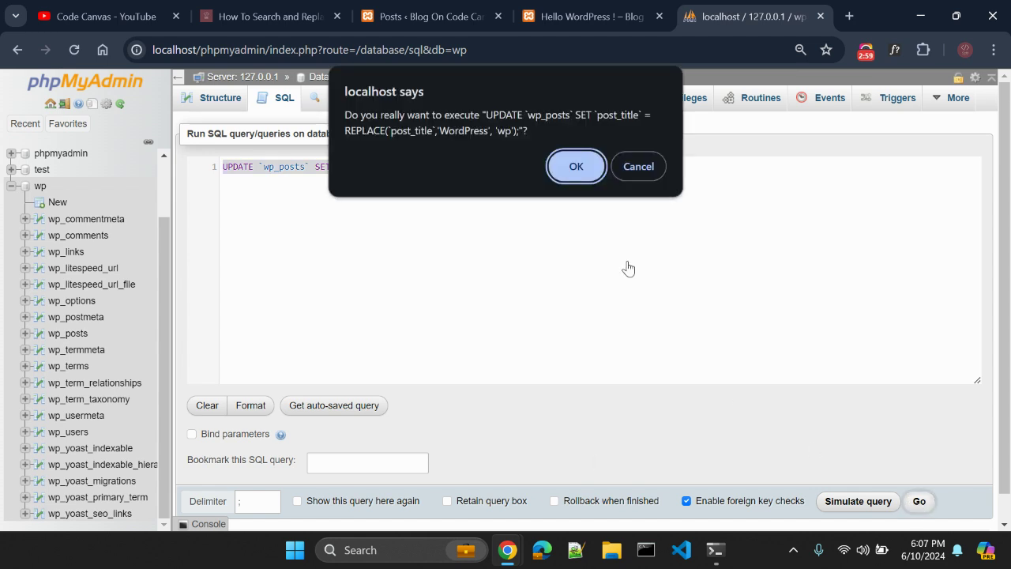
{"action": "left_click", "coordinate": [580, 164]}
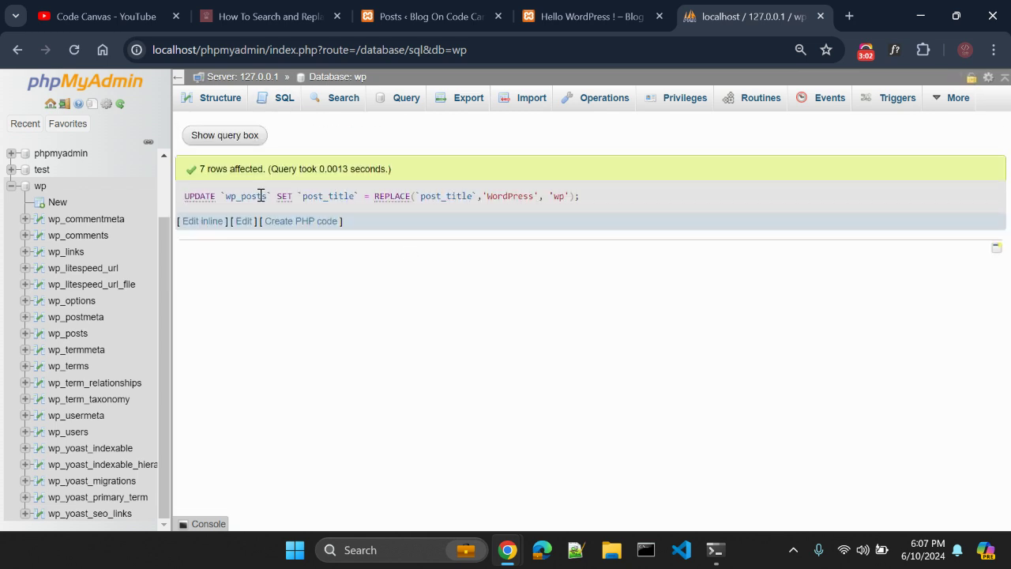
{"action": "left_click_drag", "start_coordinate": [197, 169], "coordinate": [228, 169]}
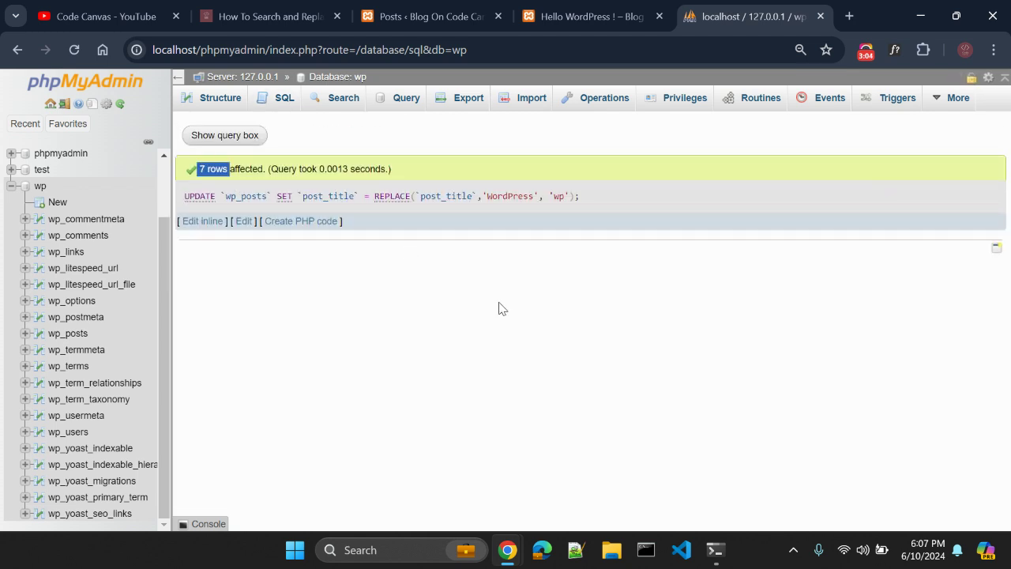
Reload the viewed post and the WordPress posts list to check the titles, and return to the phpMyAdmin query result.
{"action": "left_click", "coordinate": [590, 22]}
{"action": "left_click", "coordinate": [684, 231]}
{"action": "key", "text": "F5"}
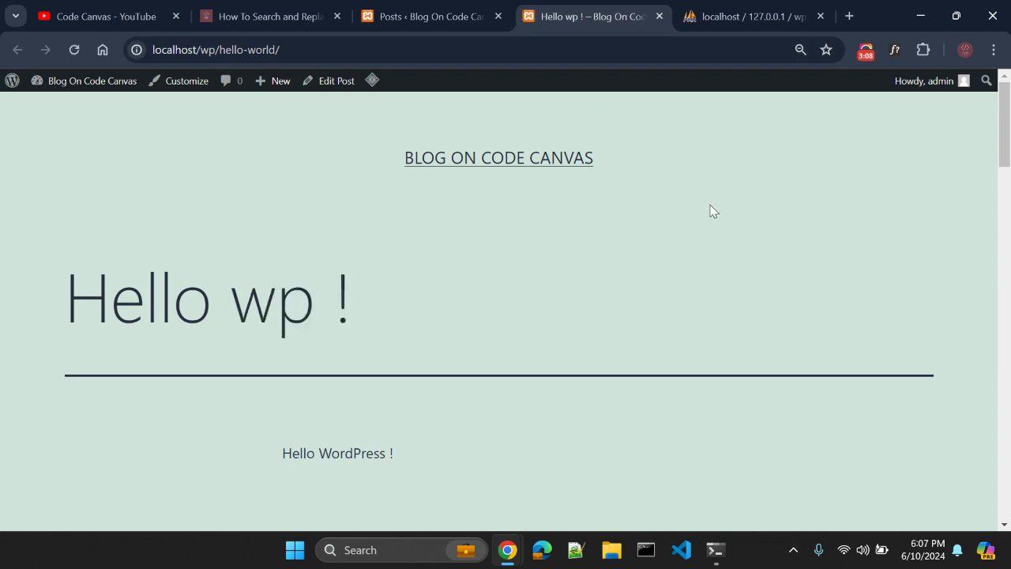
{"action": "left_click", "coordinate": [429, 14]}
{"action": "left_click", "coordinate": [404, 50]}
{"action": "key", "text": "Return"}
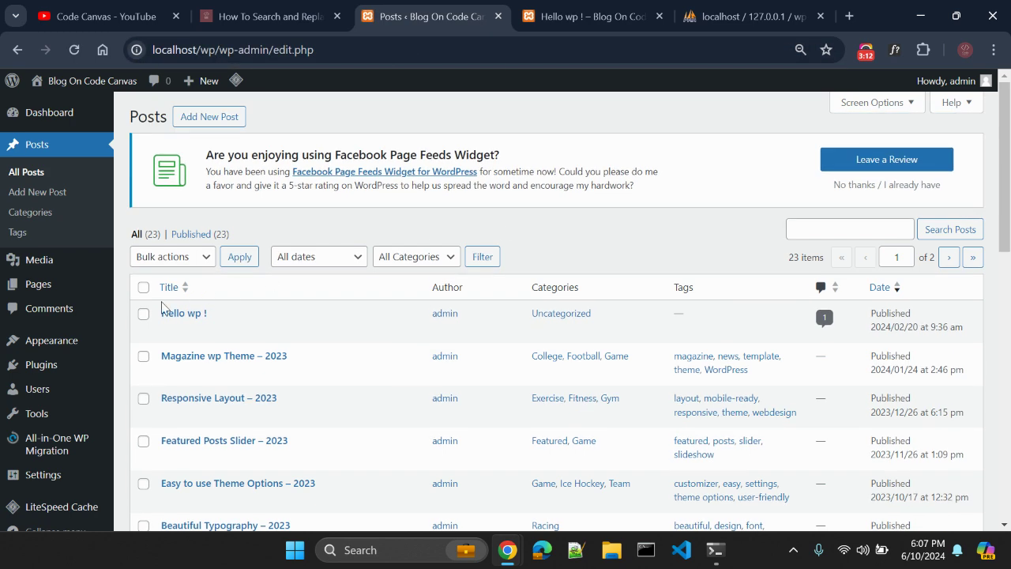
{"action": "scroll", "coordinate": [247, 347], "scroll_direction": "down", "scroll_amount": 4}
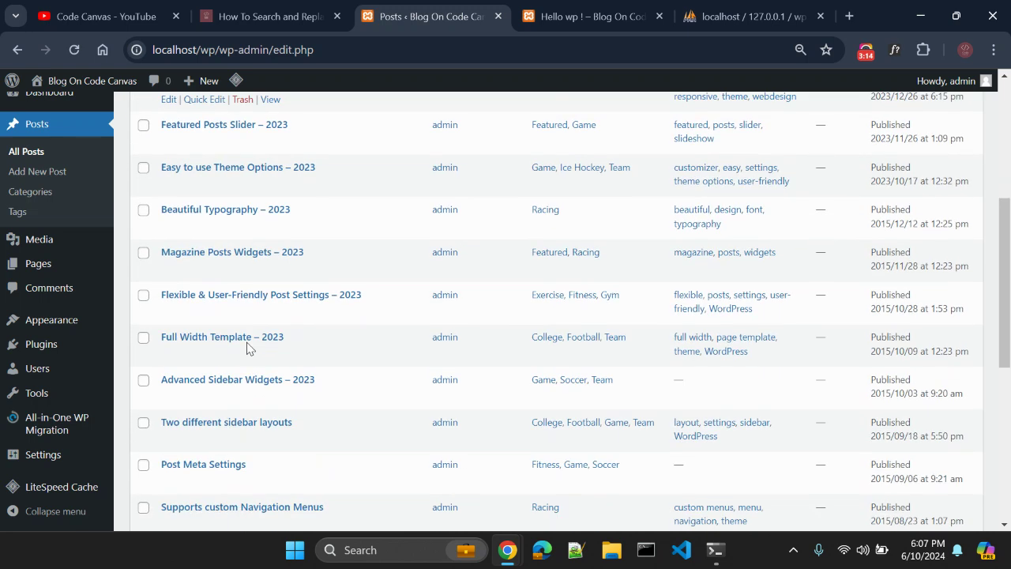
{"action": "scroll", "coordinate": [247, 348], "scroll_direction": "up", "scroll_amount": 4}
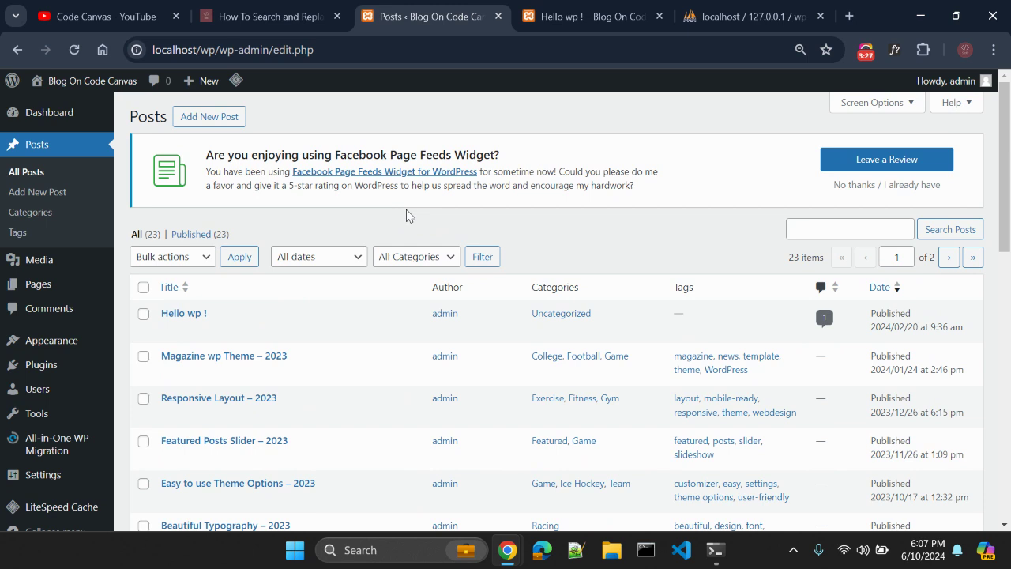
{"action": "key", "text": "ctrl+Tab"}
{"action": "key", "text": "ctrl+Tab"}
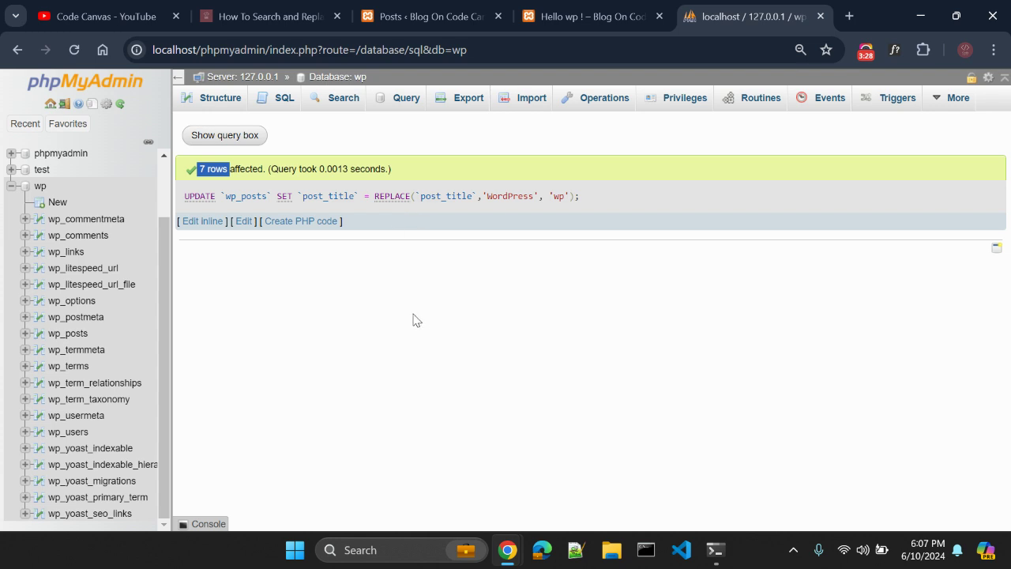
Examine the years in the post titles on the WordPress posts list, and return to the phpMyAdmin query result.
{"action": "key", "text": "ctrl+shift+Tab"}
{"action": "scroll", "coordinate": [397, 296], "scroll_direction": "down", "scroll_amount": 1}
{"action": "scroll", "coordinate": [400, 300], "scroll_direction": "up", "scroll_amount": 1}
{"action": "left_click", "coordinate": [444, 20]}
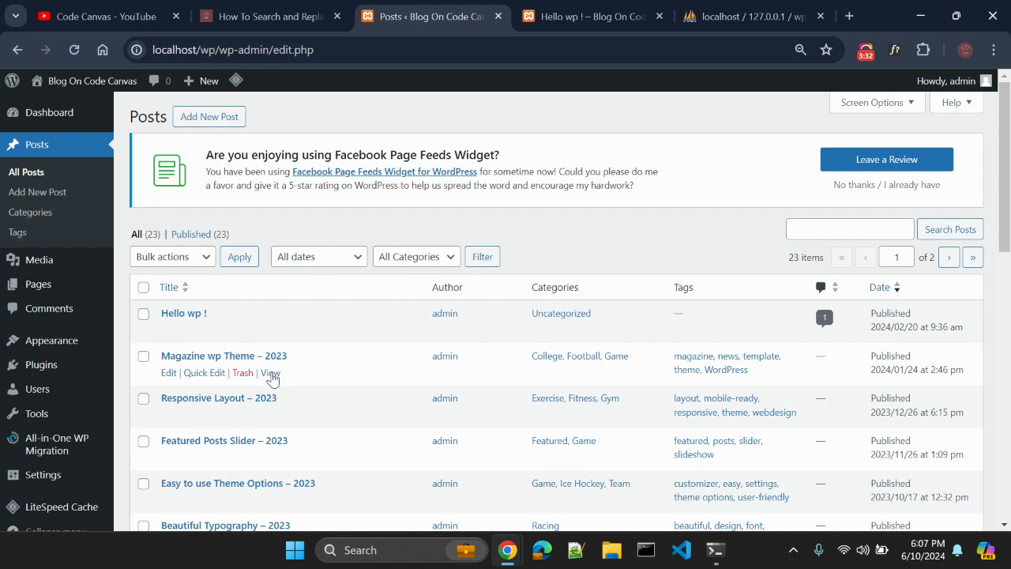
{"action": "scroll", "coordinate": [299, 373], "scroll_direction": "down", "scroll_amount": 1}
{"action": "scroll", "coordinate": [296, 371], "scroll_direction": "up", "scroll_amount": 1}
{"action": "left_click", "coordinate": [731, 12]}
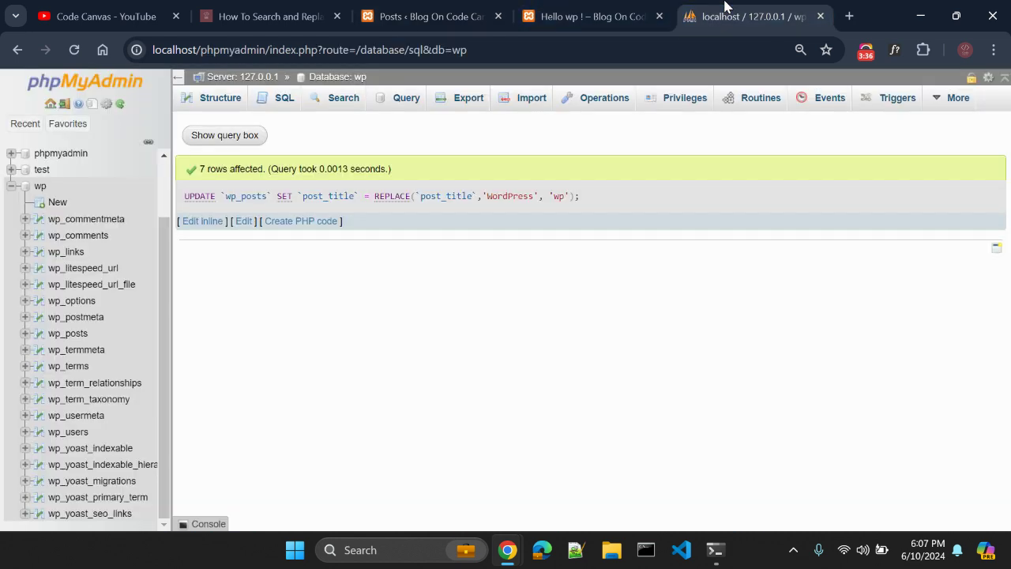
Edit the post_title query inline to replace '2023' with '2024', and execute it with confirmation.
{"action": "left_click", "coordinate": [215, 222]}
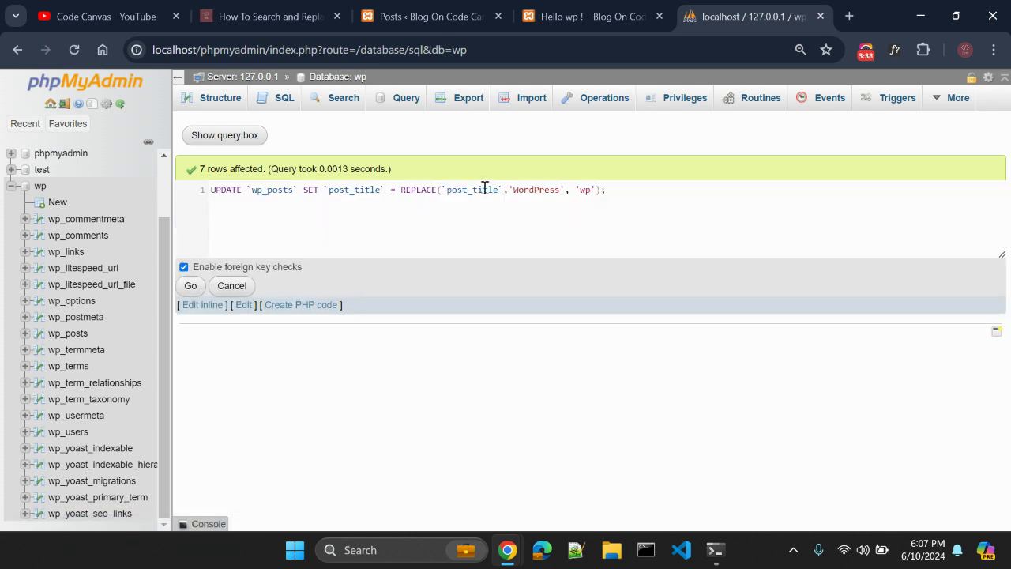
{"action": "double_click", "coordinate": [526, 190]}
{"action": "type", "text": "2023"}
{"action": "key", "text": "ctrl+shift+Right"}
{"action": "type", "text": "2024"}
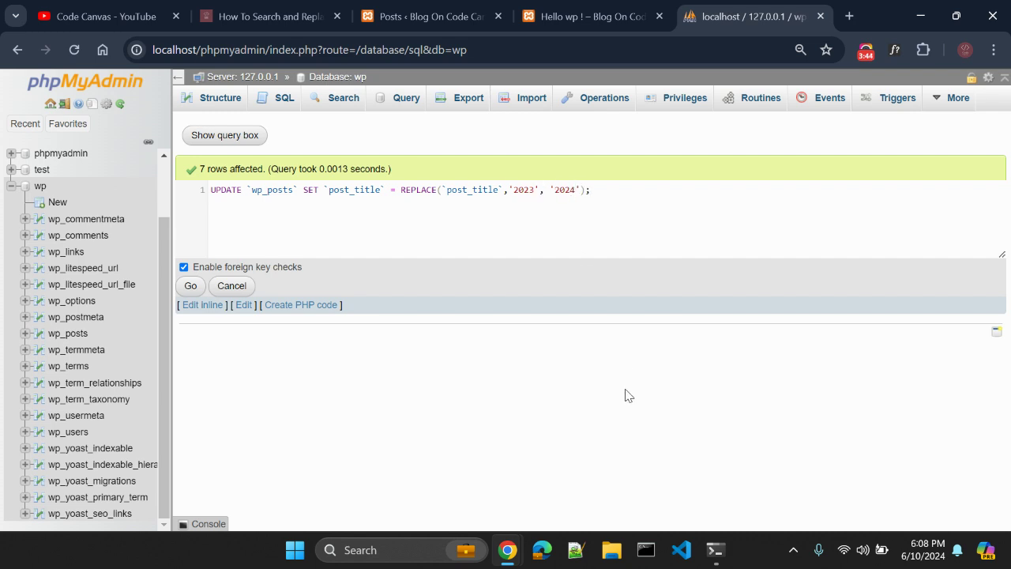
{"action": "left_click", "coordinate": [190, 286]}
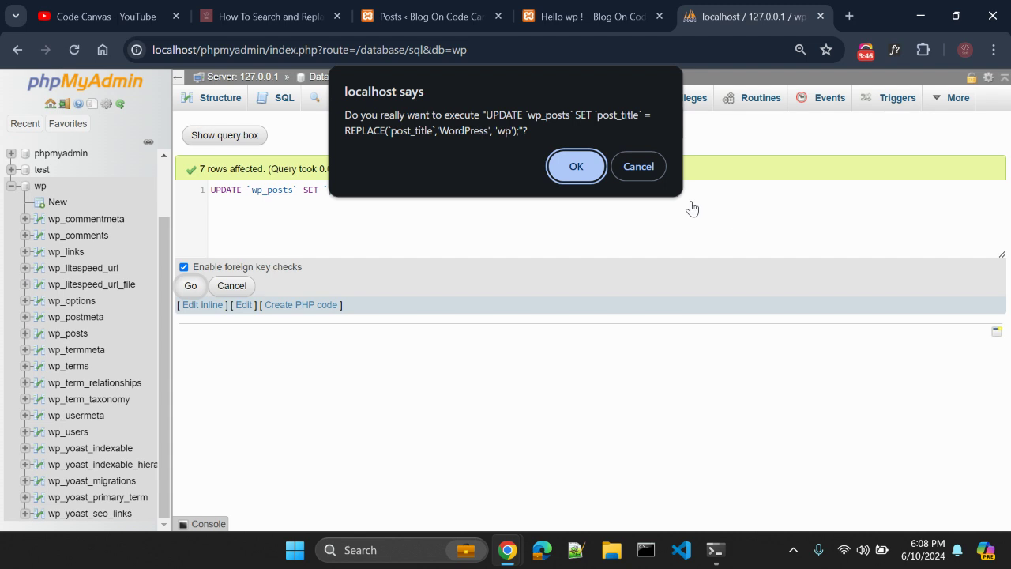
{"action": "left_click", "coordinate": [577, 169]}
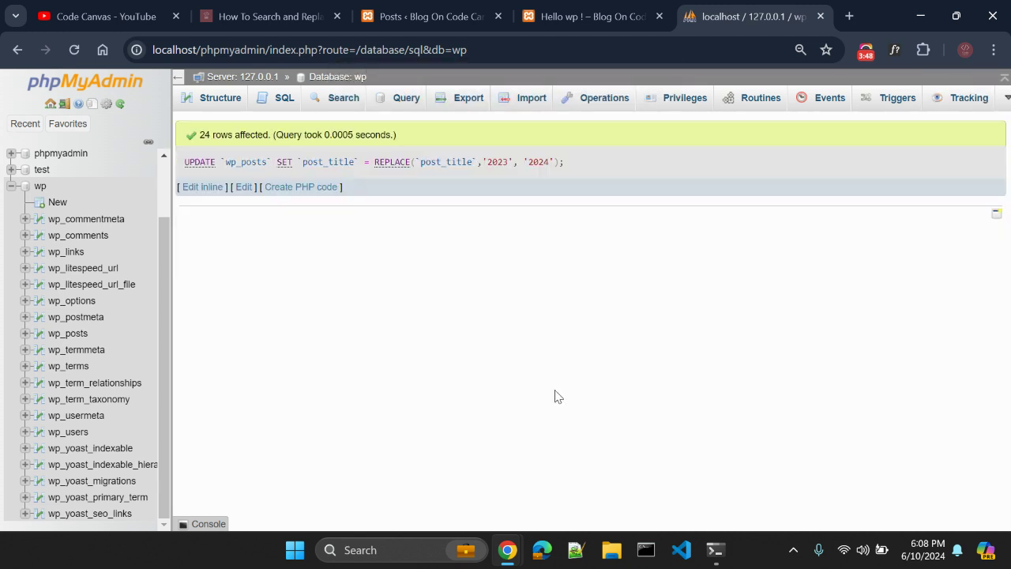
Reload the WordPress posts list to check the years in the titles, and look over the open Hello wp post.
{"action": "left_click", "coordinate": [420, 18]}
{"action": "left_click", "coordinate": [433, 50]}
{"action": "key", "text": "Return"}
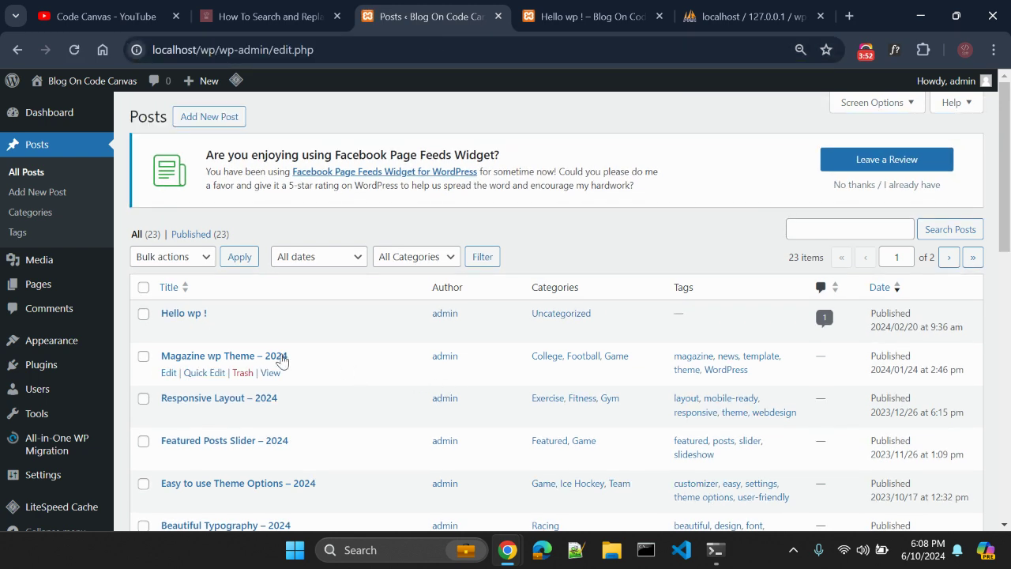
{"action": "left_click", "coordinate": [576, 21]}
{"action": "scroll", "coordinate": [503, 304], "scroll_direction": "down", "scroll_amount": 2}
{"action": "scroll", "coordinate": [502, 304], "scroll_direction": "up", "scroll_amount": 2}
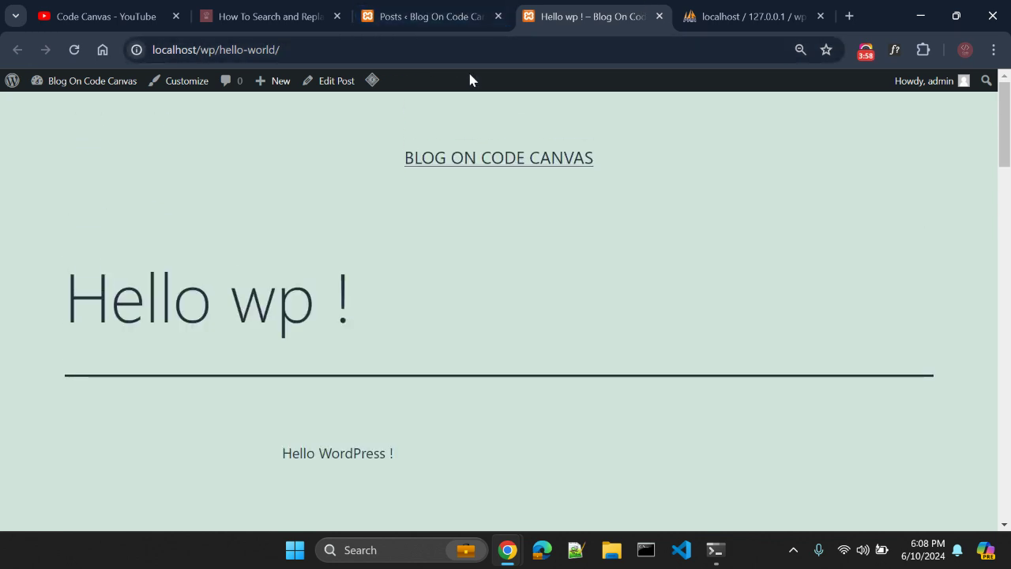
Close the Hello wp post and return to the WordPress posts list.
{"action": "left_click", "coordinate": [449, 22]}
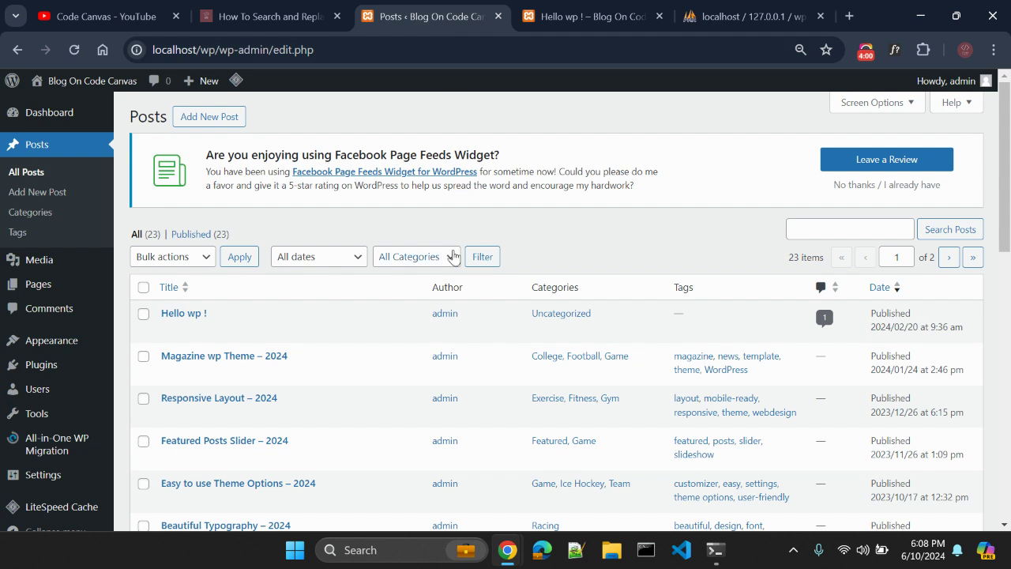
{"action": "key", "text": "ctrl+Tab"}
{"action": "key", "text": "ctrl+w"}
{"action": "left_click", "coordinate": [474, 14]}
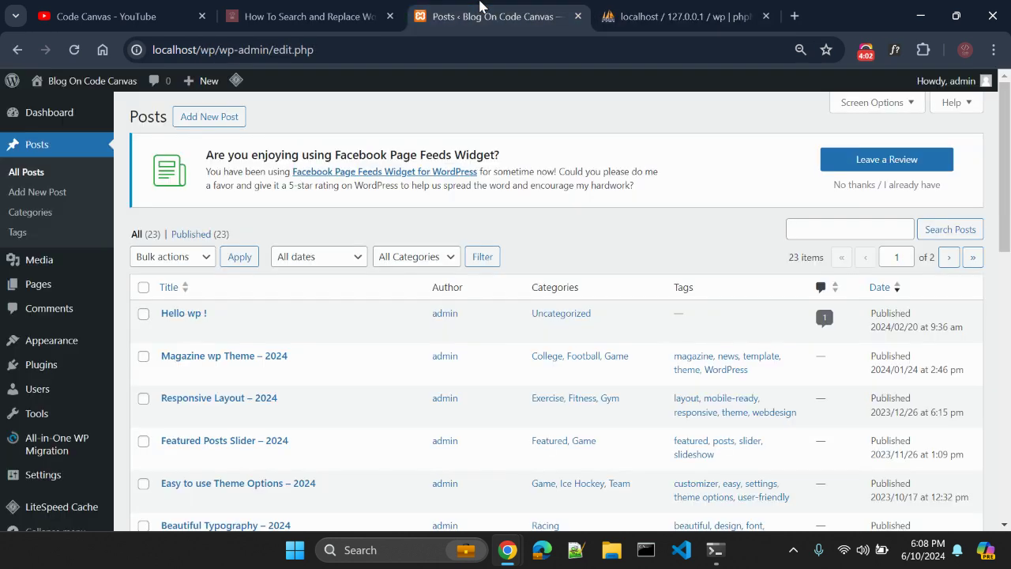
Open the six posts from Magazine wp Theme through Magazine Posts Widgets in separate browser tabs from the posts list.
{"action": "middle_click", "coordinate": [271, 372]}
{"action": "middle_click", "coordinate": [270, 415]}
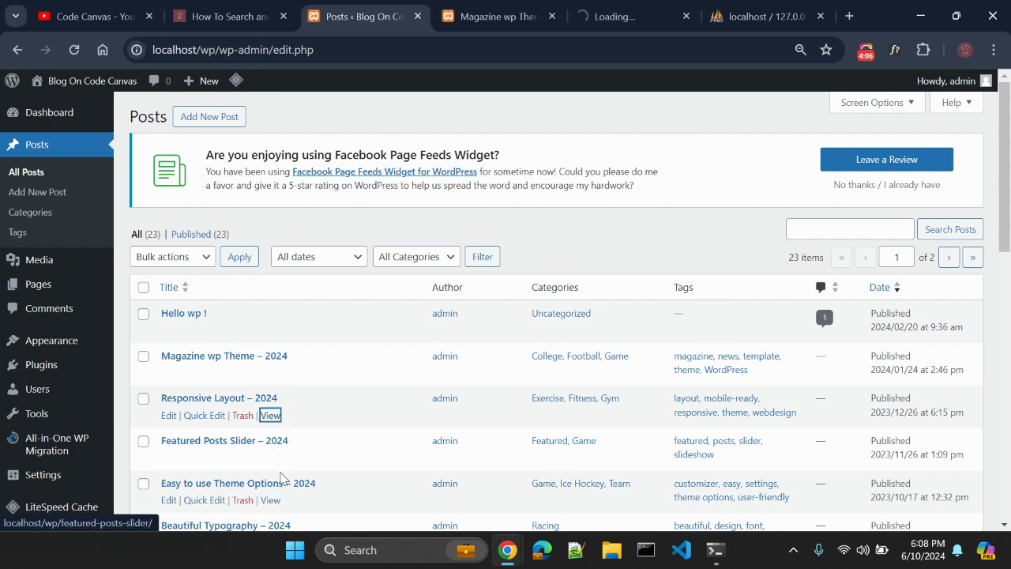
{"action": "middle_click", "coordinate": [270, 457]}
{"action": "scroll", "coordinate": [416, 461], "scroll_direction": "down", "scroll_amount": 1}
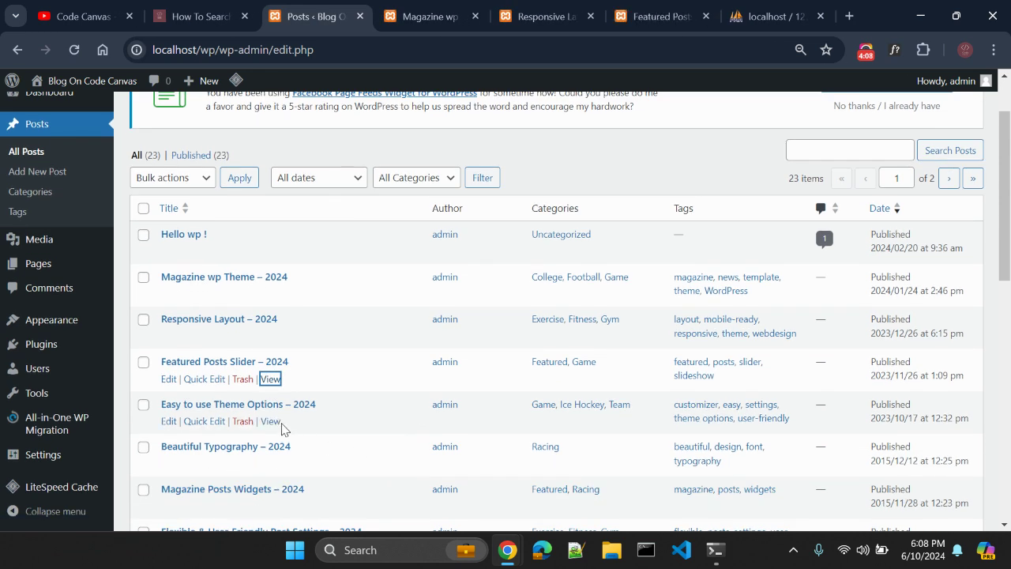
{"action": "middle_click", "coordinate": [270, 421]}
{"action": "middle_click", "coordinate": [270, 464]}
{"action": "scroll", "coordinate": [269, 460], "scroll_direction": "down", "scroll_amount": 1}
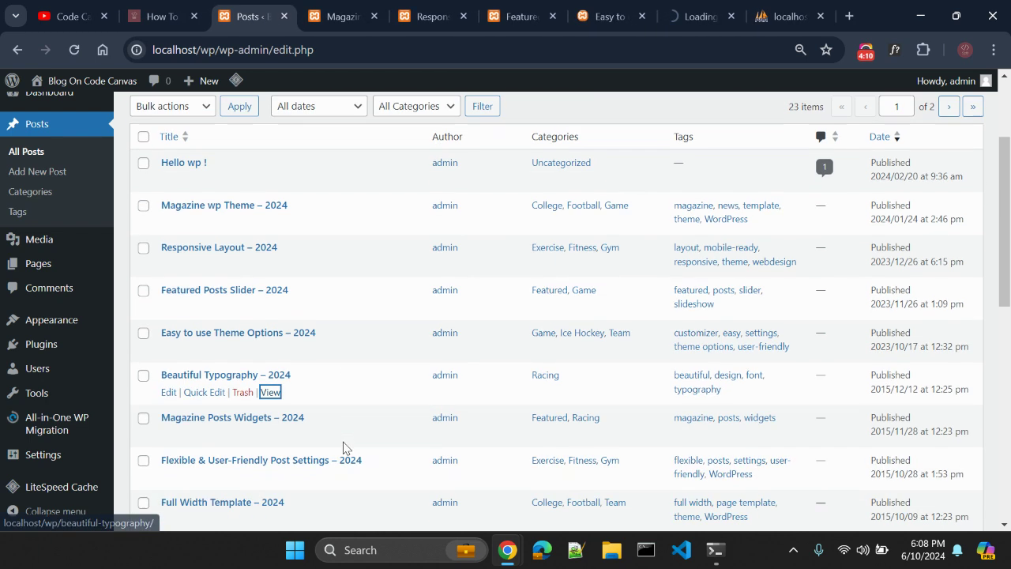
{"action": "middle_click", "coordinate": [273, 428]}
Examine the year in the body text of the Magazine wp Theme and Responsive Layout posts.
{"action": "key", "text": "ctrl+Tab"}
{"action": "scroll", "coordinate": [542, 346], "scroll_direction": "down", "scroll_amount": 8}
{"action": "left_click_drag", "start_coordinate": [285, 299], "coordinate": [506, 303]}
{"action": "left_click", "coordinate": [504, 307]}
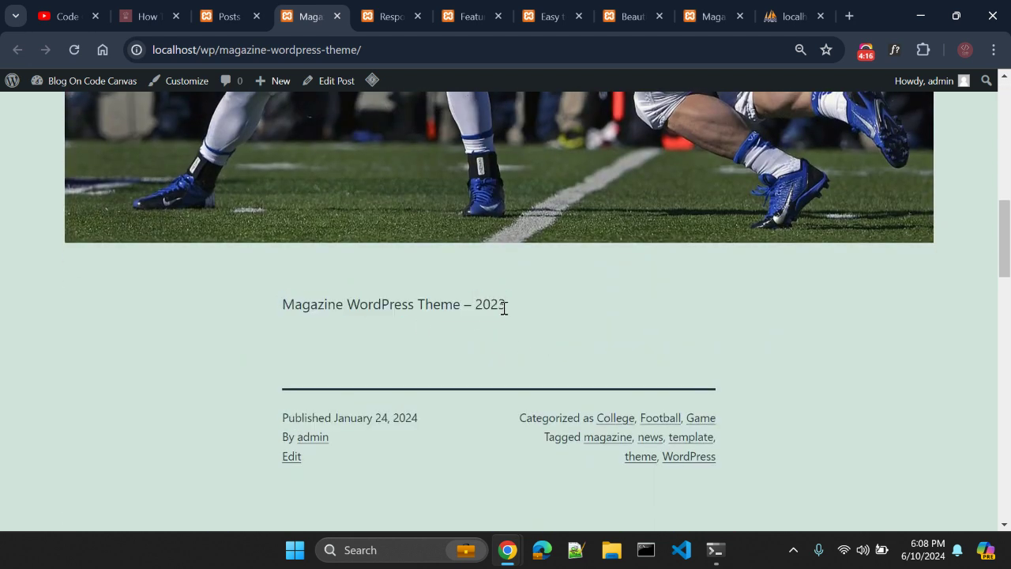
{"action": "double_click", "coordinate": [490, 304]}
{"action": "left_click", "coordinate": [413, 11]}
{"action": "scroll", "coordinate": [426, 203], "scroll_direction": "down", "scroll_amount": 10}
{"action": "scroll", "coordinate": [420, 230], "scroll_direction": "up", "scroll_amount": 2}
{"action": "left_click_drag", "start_coordinate": [358, 169], "coordinate": [484, 158]}
{"action": "left_click", "coordinate": [484, 158]}
Examine the year in the body text of the Featured Posts Slider, Easy to use Theme Options and Beautiful Typography posts.
{"action": "left_click", "coordinate": [475, 24]}
{"action": "scroll", "coordinate": [475, 281], "scroll_direction": "down", "scroll_amount": 5}
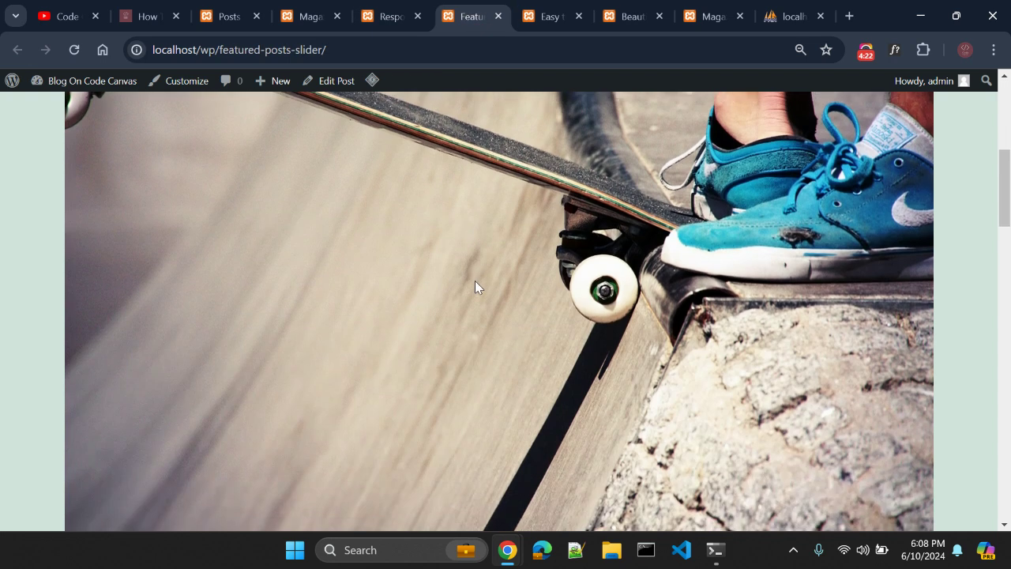
{"action": "scroll", "coordinate": [475, 287], "scroll_direction": "down", "scroll_amount": 5}
{"action": "scroll", "coordinate": [474, 289], "scroll_direction": "up", "scroll_amount": 2}
{"action": "left_click_drag", "start_coordinate": [428, 150], "coordinate": [460, 150]}
{"action": "left_click", "coordinate": [563, 14]}
{"action": "scroll", "coordinate": [522, 268], "scroll_direction": "down", "scroll_amount": 10}
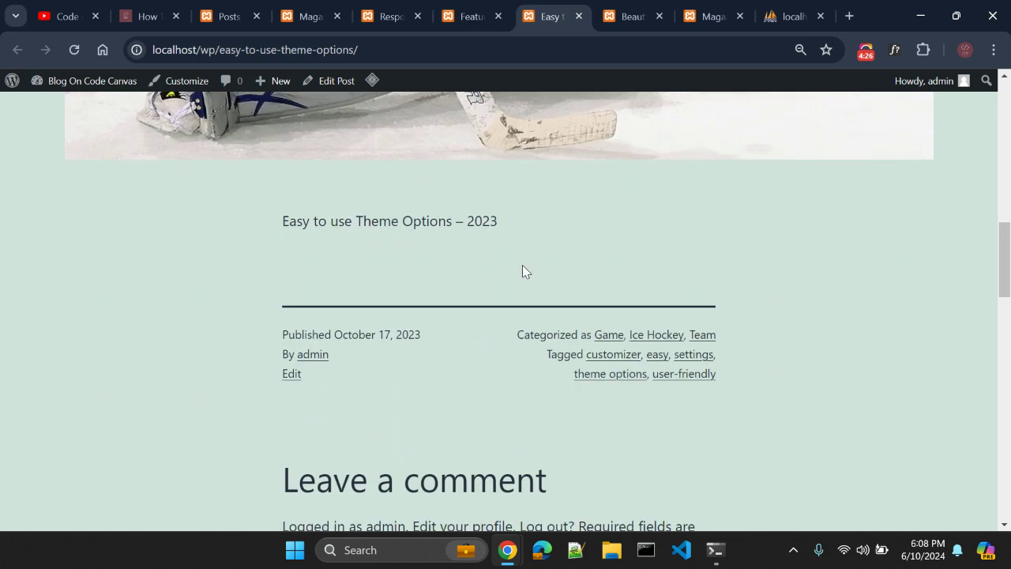
{"action": "left_click", "coordinate": [635, 18]}
{"action": "scroll", "coordinate": [534, 218], "scroll_direction": "down", "scroll_amount": 12}
{"action": "scroll", "coordinate": [493, 361], "scroll_direction": "up", "scroll_amount": 3}
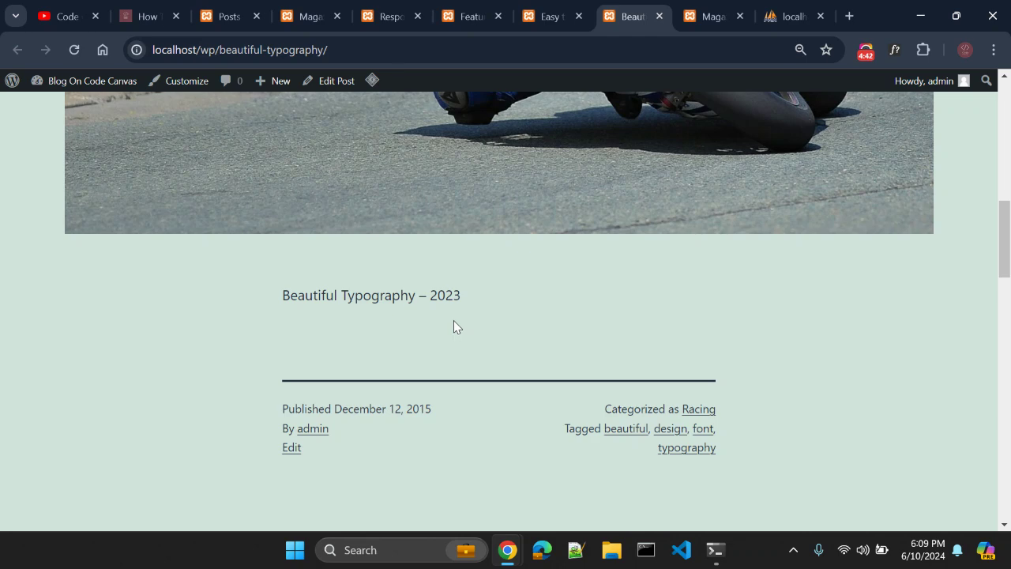
Examine the year in the body text of the Magazine Posts Widgets post.
{"action": "key", "text": "ctrl+Tab"}
{"action": "scroll", "coordinate": [455, 320], "scroll_direction": "down", "scroll_amount": 8}
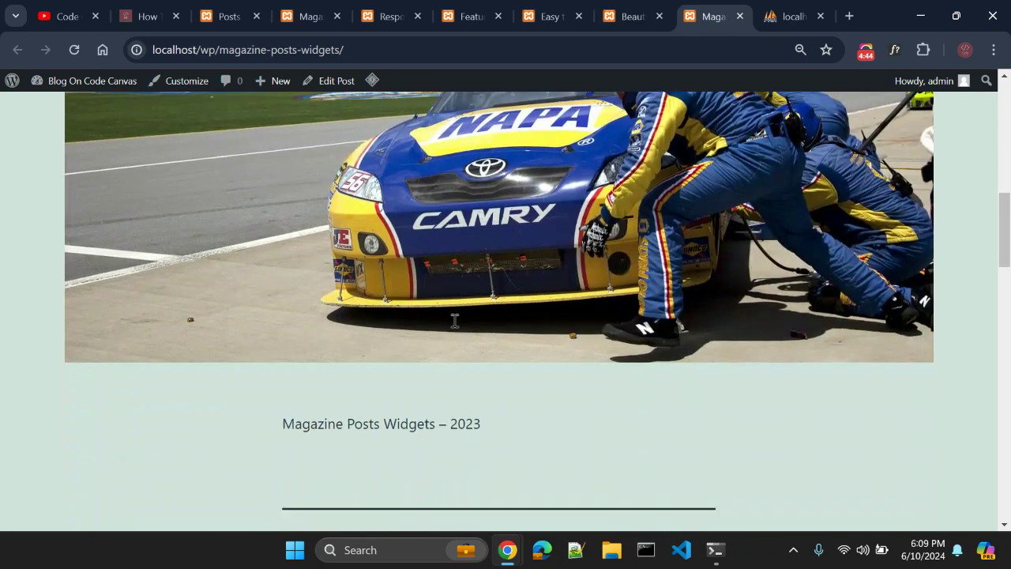
{"action": "scroll", "coordinate": [455, 320], "scroll_direction": "down", "scroll_amount": 2}
{"action": "scroll", "coordinate": [450, 320], "scroll_direction": "up", "scroll_amount": 1}
{"action": "left_click_drag", "start_coordinate": [450, 327], "coordinate": [480, 327]}
{"action": "left_click", "coordinate": [527, 351]}
Return to phpMyAdmin and edit the query inline, changing post_title to post_content in both the SET clause and REPLACE.
{"action": "left_click", "coordinate": [790, 17]}
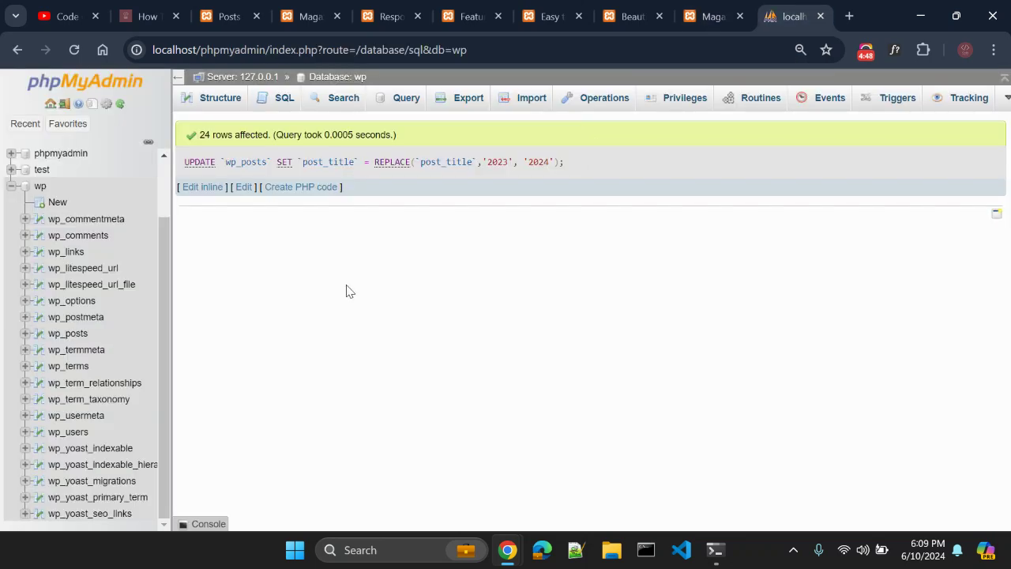
{"action": "left_click", "coordinate": [207, 188]}
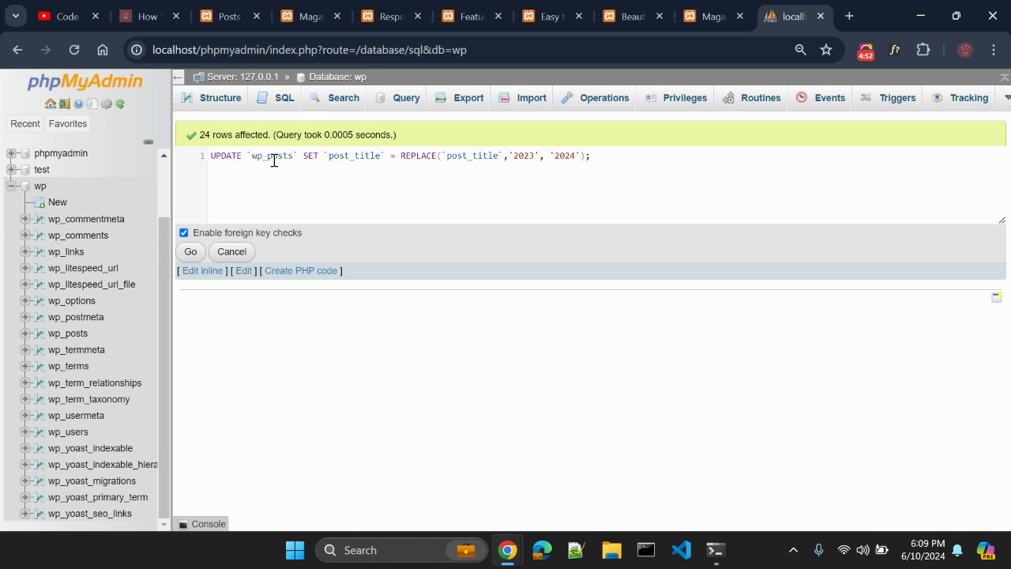
{"action": "double_click", "coordinate": [346, 158]}
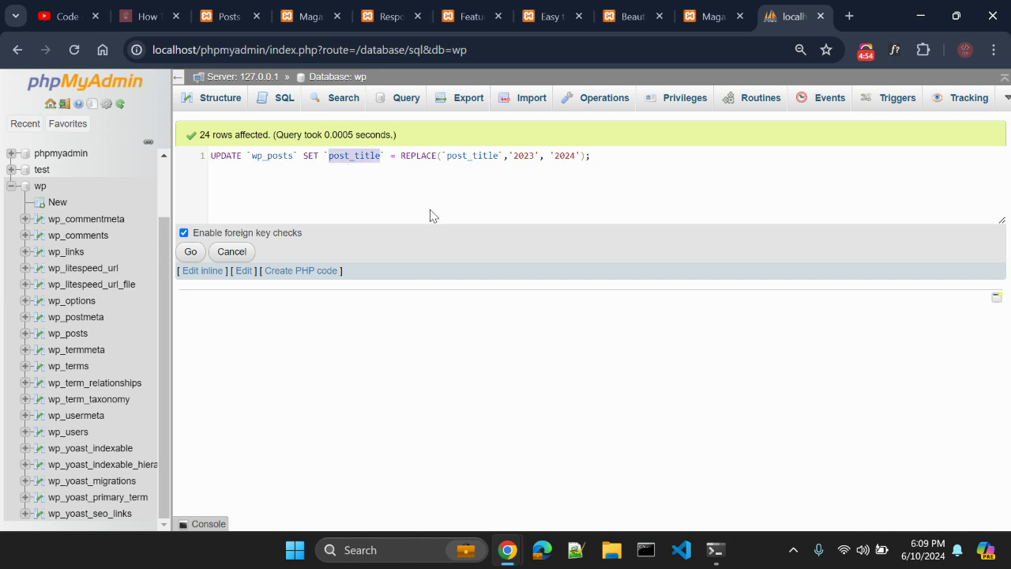
{"action": "key", "text": "Right"}
{"action": "type", "text": "content"}
{"action": "key", "text": "ctrl+shift+Left"}
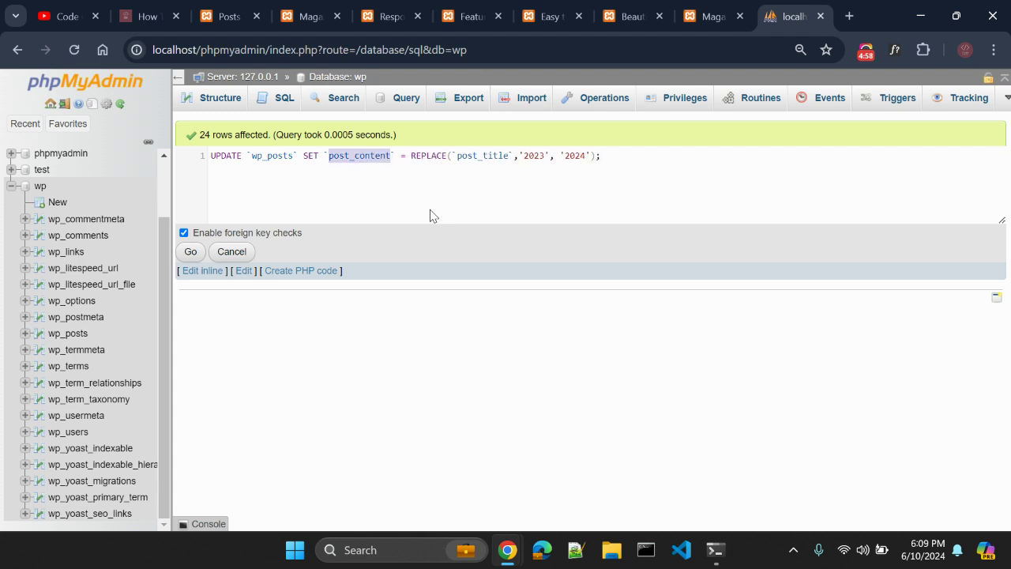
{"action": "left_click", "coordinate": [476, 154]}
{"action": "double_click", "coordinate": [477, 156]}
{"action": "type", "text": "post_content"}
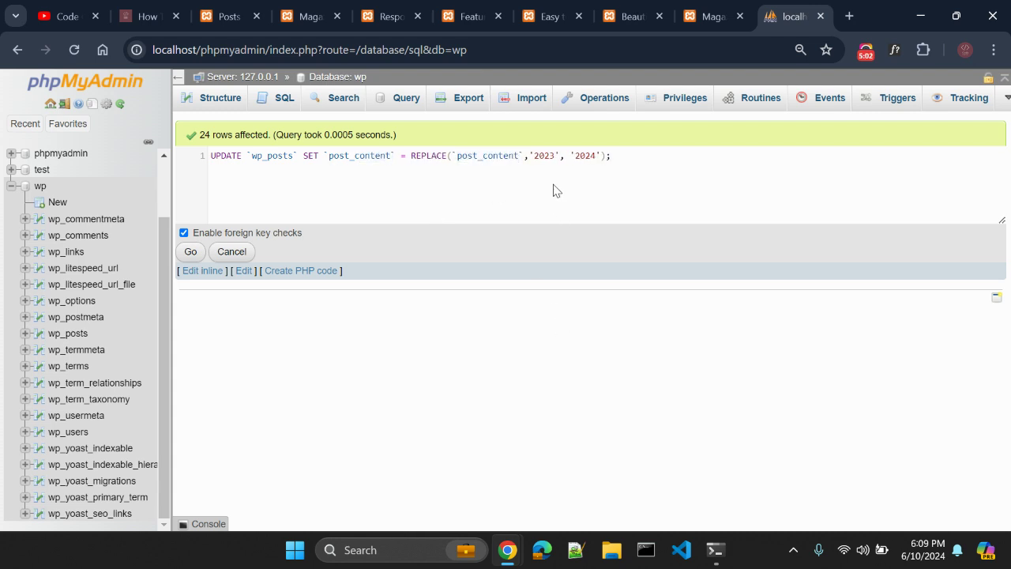
Compare the query's '2023' search text and '2024' replacement with the Magazine Posts Widgets body text.
{"action": "double_click", "coordinate": [545, 156]}
{"action": "key", "text": "ctrl+shift+Tab"}
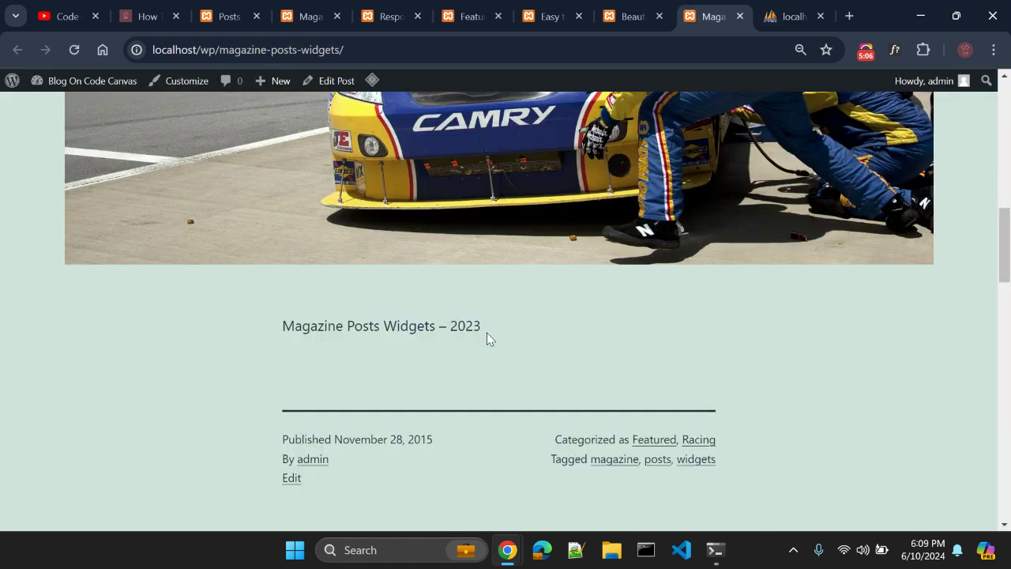
{"action": "key", "text": "ctrl+Tab"}
{"action": "double_click", "coordinate": [586, 156]}
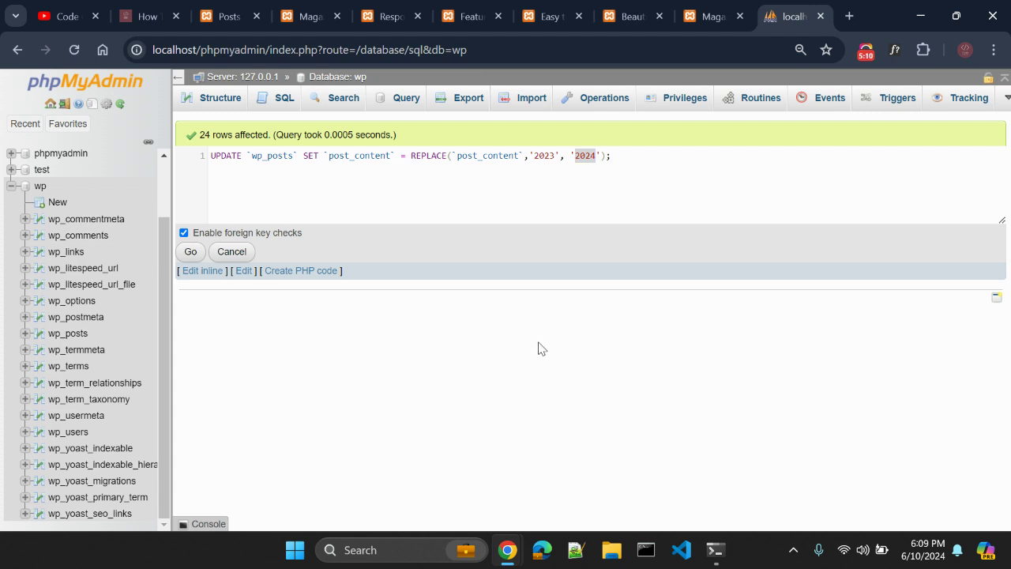
Execute the post_content UPDATE query, confirm it and highlight the affected row count.
{"action": "left_click", "coordinate": [190, 251]}
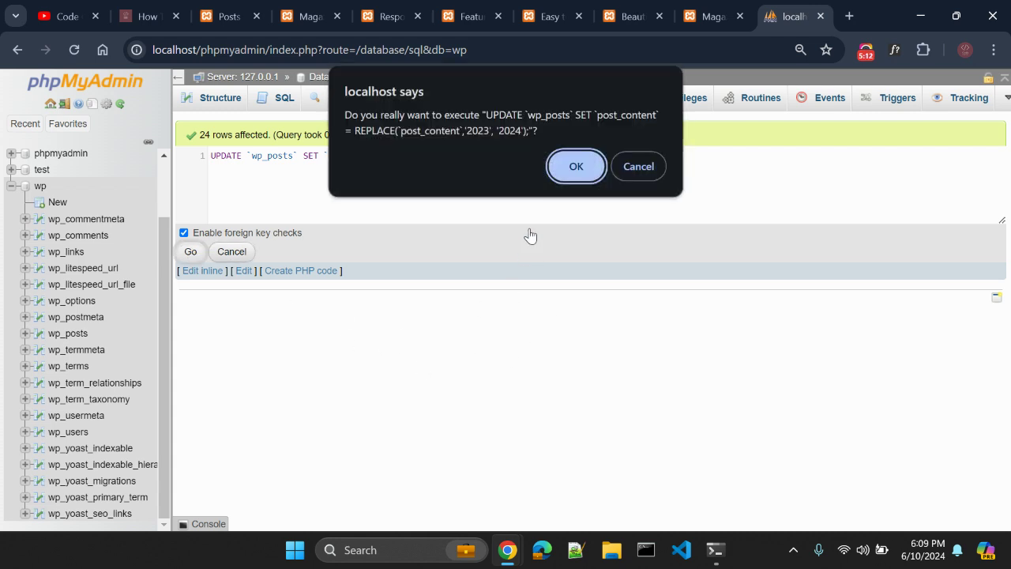
{"action": "left_click", "coordinate": [576, 166]}
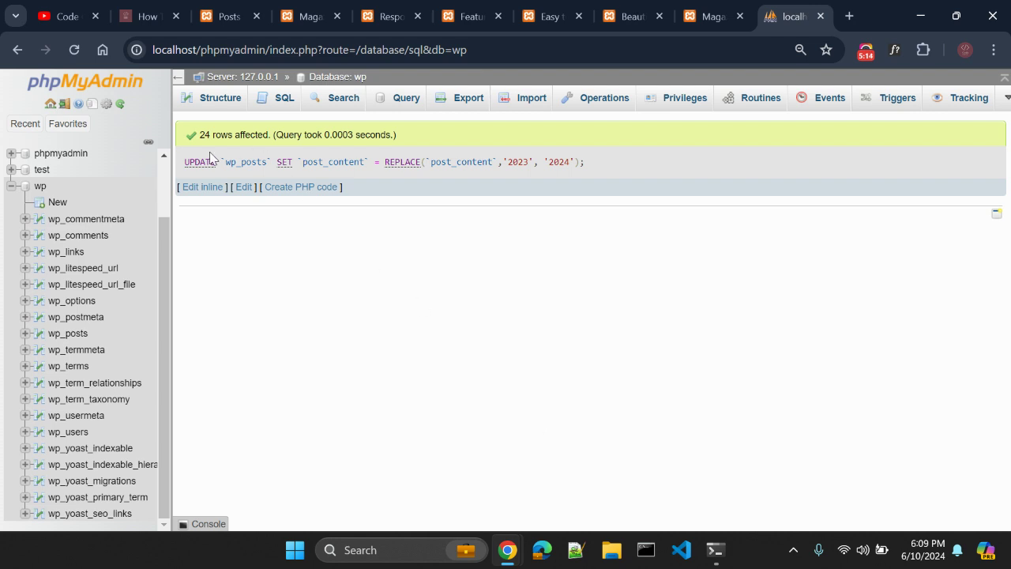
{"action": "left_click_drag", "start_coordinate": [201, 135], "coordinate": [209, 134]}
Reload the Magazine wp Theme post, check the year in its body text and close its tab.
{"action": "left_click", "coordinate": [330, 7]}
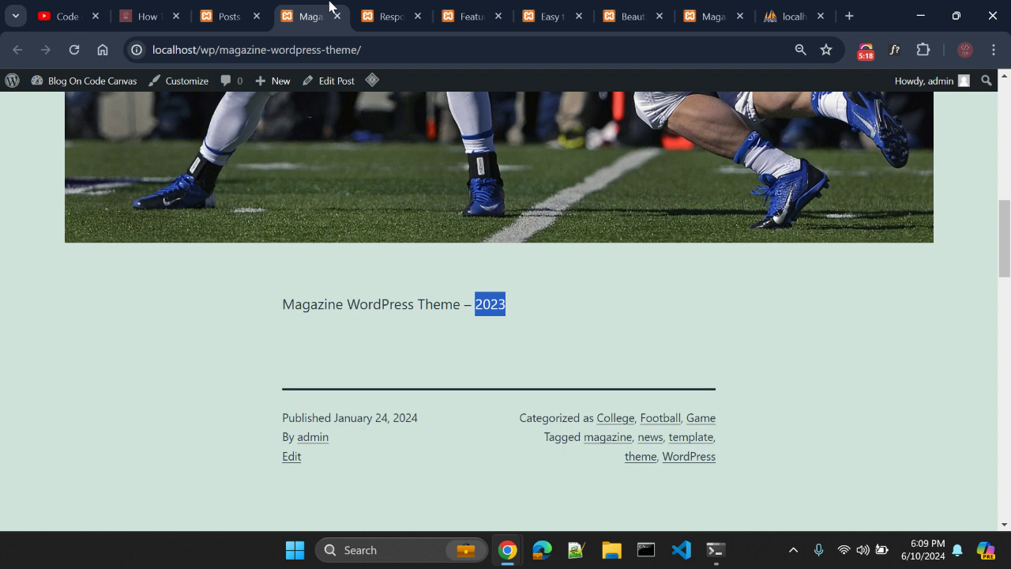
{"action": "left_click", "coordinate": [355, 49]}
{"action": "key", "text": "Return"}
{"action": "double_click", "coordinate": [490, 303]}
{"action": "left_click", "coordinate": [510, 305]}
{"action": "key", "text": "ctrl+w"}
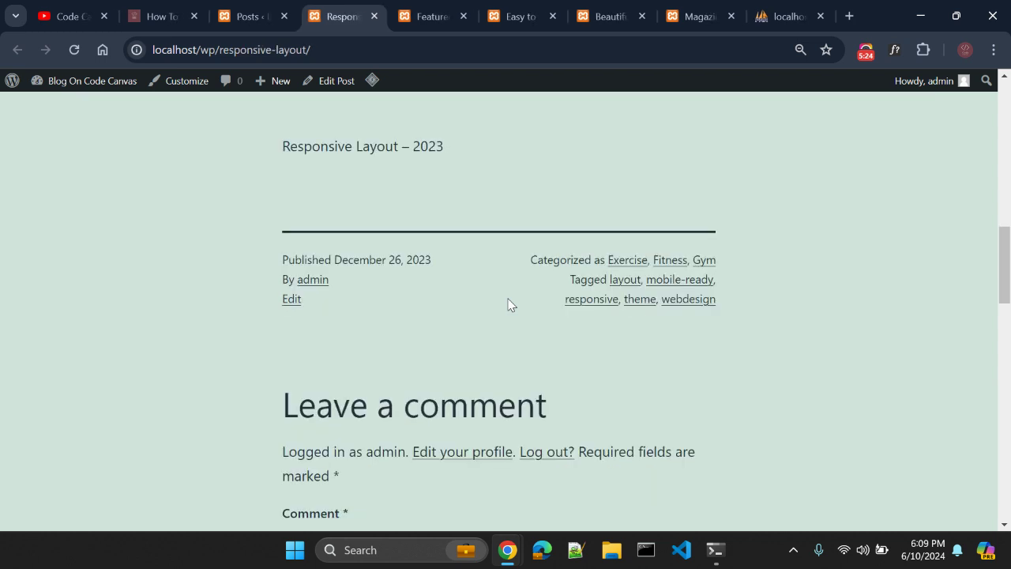
Reload the Responsive Layout and Featured Posts Slider posts to check their body text, closing each tab.
{"action": "key", "text": "F5"}
{"action": "scroll", "coordinate": [364, 294], "scroll_direction": "up", "scroll_amount": 1}
{"action": "key", "text": "ctrl+w"}
{"action": "key", "text": "F5"}
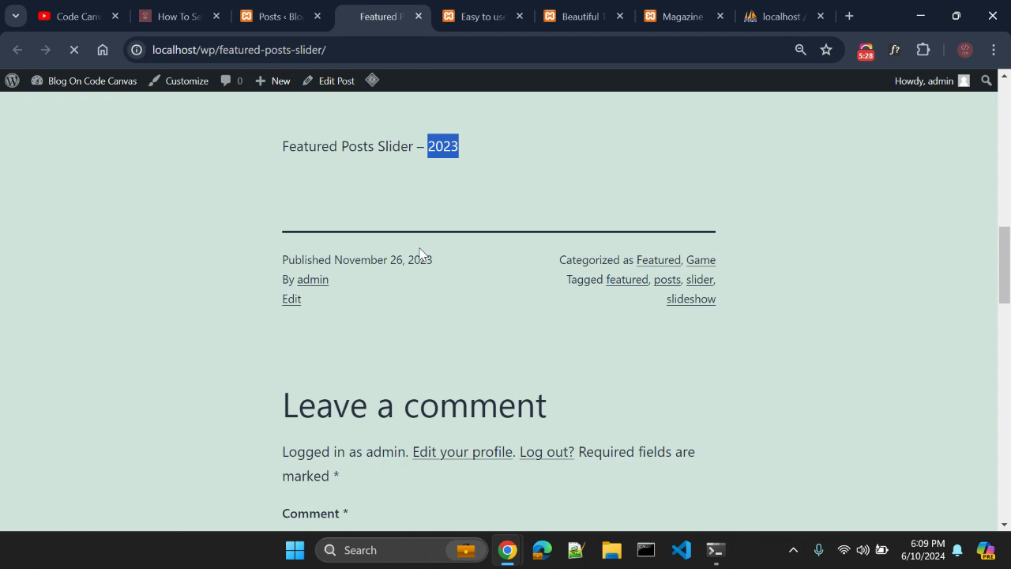
{"action": "scroll", "coordinate": [420, 253], "scroll_direction": "up", "scroll_amount": 2}
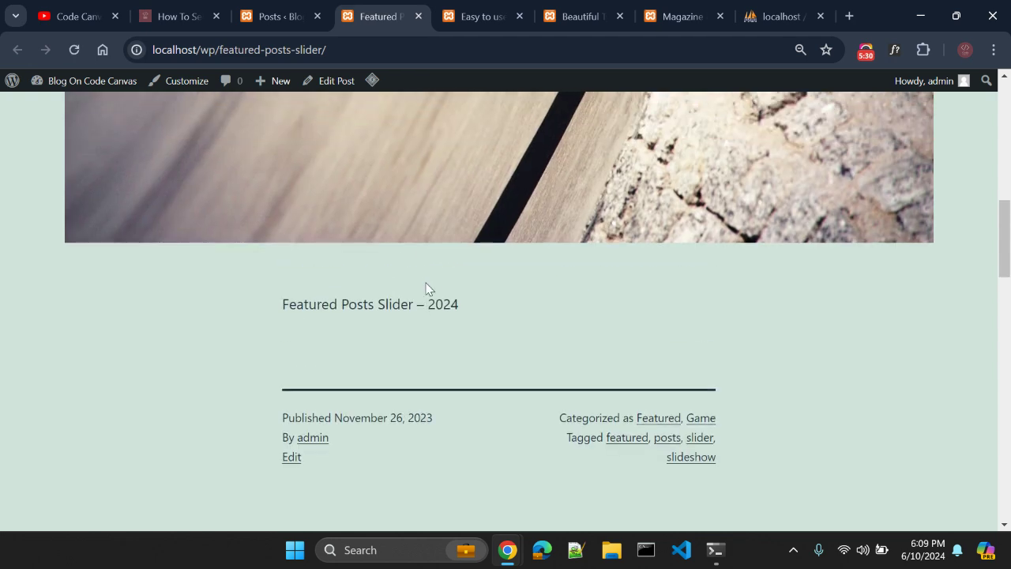
{"action": "key", "text": "ctrl+w"}
Reload the Easy to use Theme Options, Beautiful Typography and Magazine Posts Widgets posts to check their body text, closing each tab.
{"action": "key", "text": "F5"}
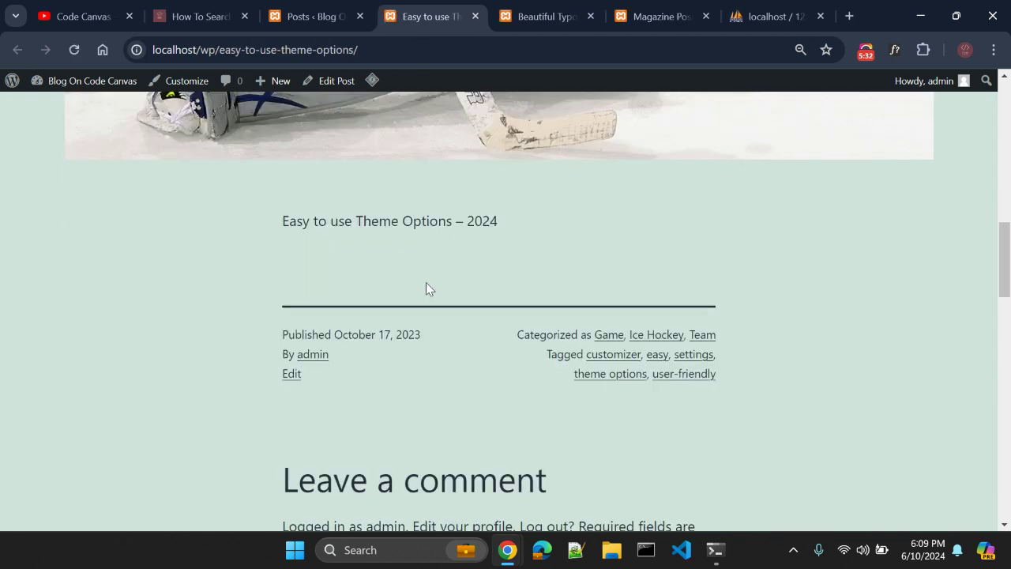
{"action": "scroll", "coordinate": [426, 289], "scroll_direction": "up", "scroll_amount": 2}
{"action": "key", "text": "ctrl+w"}
{"action": "key", "text": "F5"}
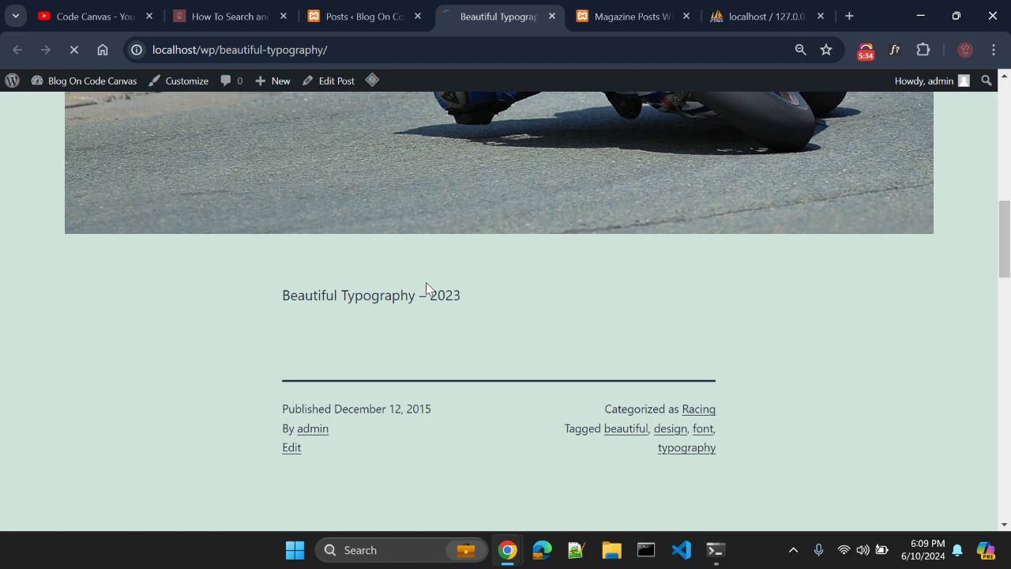
{"action": "key", "text": "ctrl+w"}
{"action": "key", "text": "F5"}
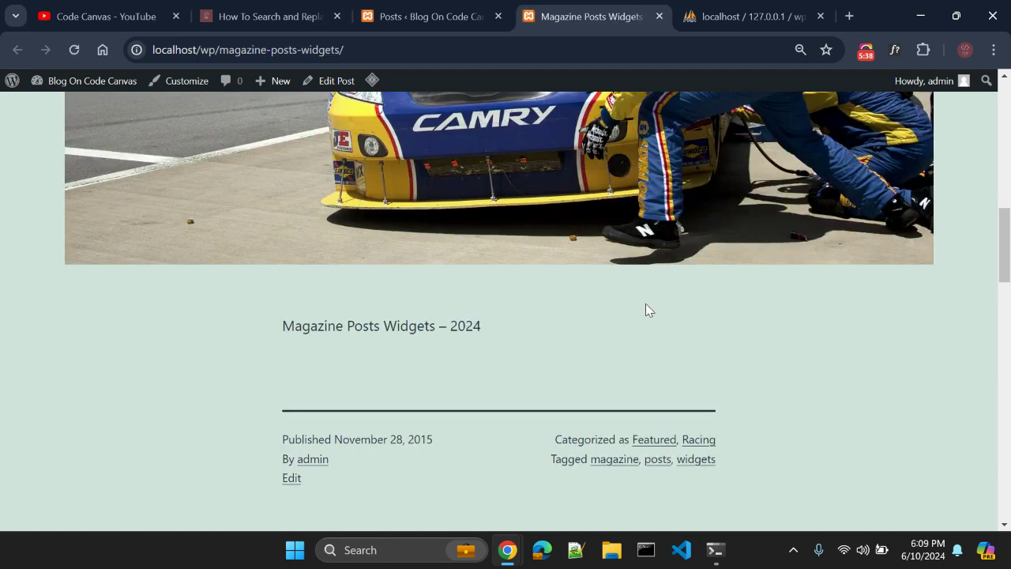
{"action": "key", "text": "ctrl+w"}
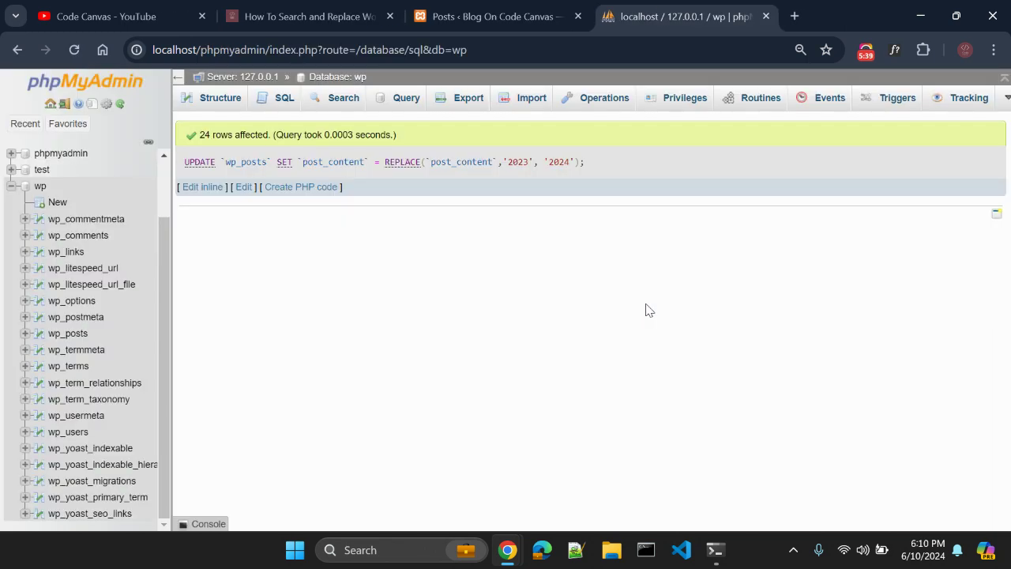
Open the wp_posts table of the wp database and look over its post_content and post_title columns.
{"action": "left_click", "coordinate": [349, 82]}
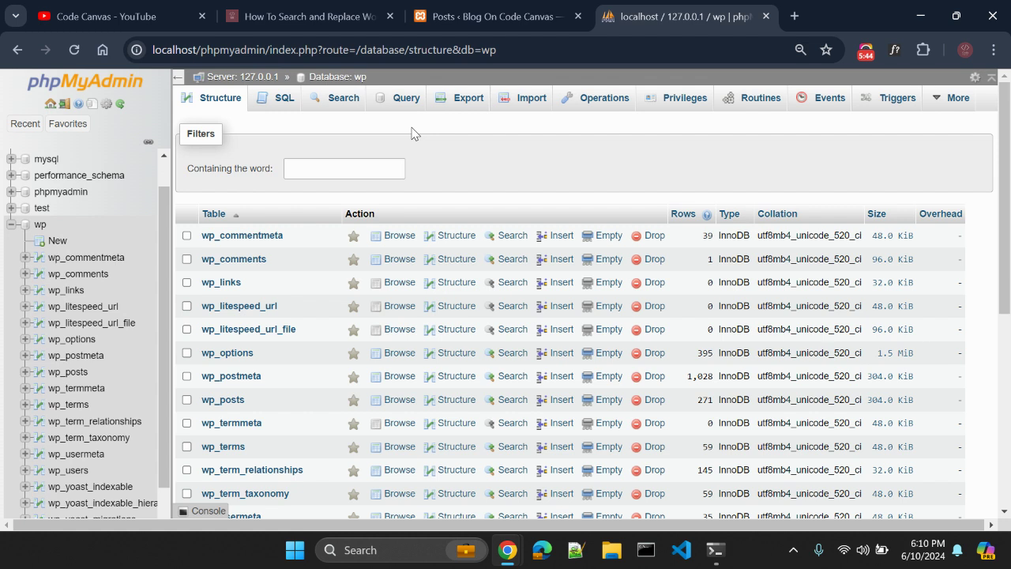
{"action": "left_click", "coordinate": [229, 400]}
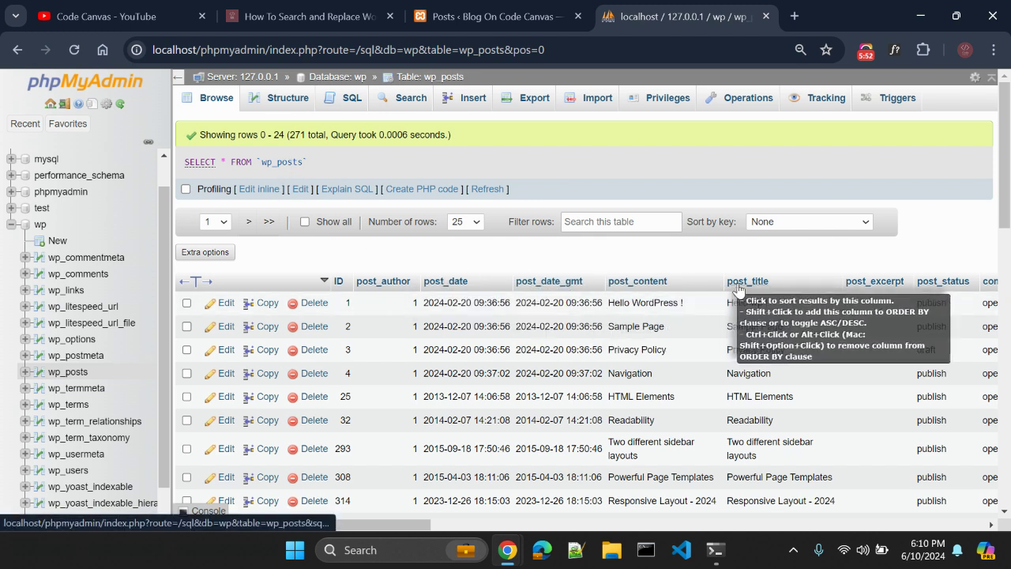
{"action": "left_click_drag", "start_coordinate": [356, 525], "coordinate": [434, 541]}
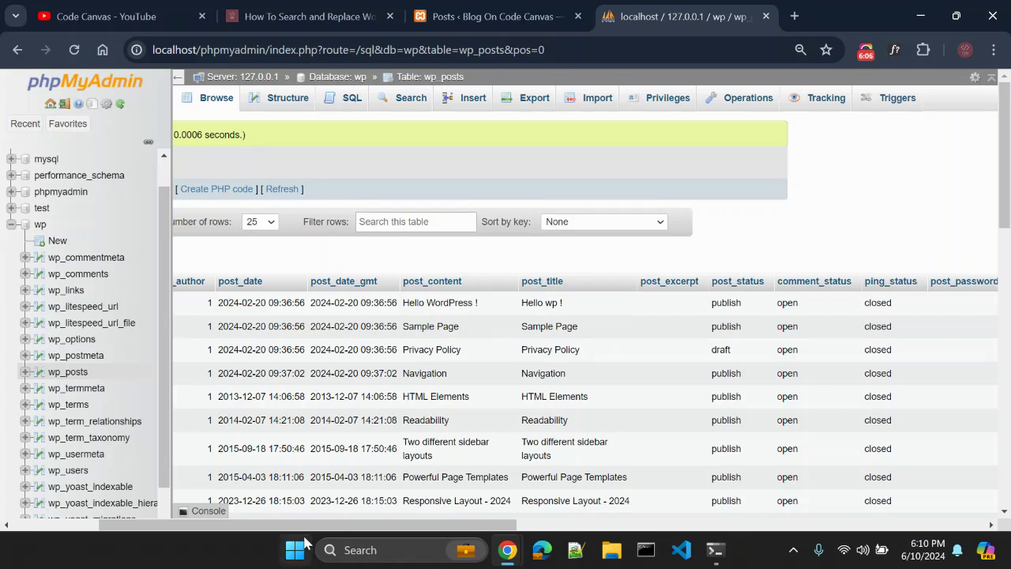
{"action": "left_click_drag", "start_coordinate": [288, 525], "coordinate": [196, 526]}
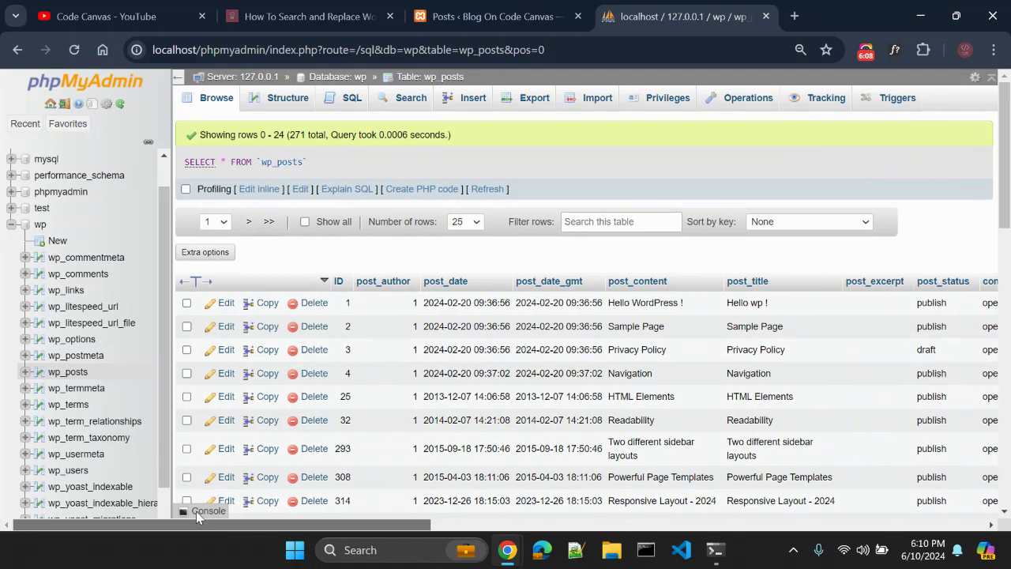
Open the SQL query editor for the wp_posts table and select the whole default query.
{"action": "left_click", "coordinate": [345, 105]}
{"action": "key", "text": "ctrl+a"}
{"action": "type", "text": "post_content"}
{"action": "key", "text": "ctrl+z"}
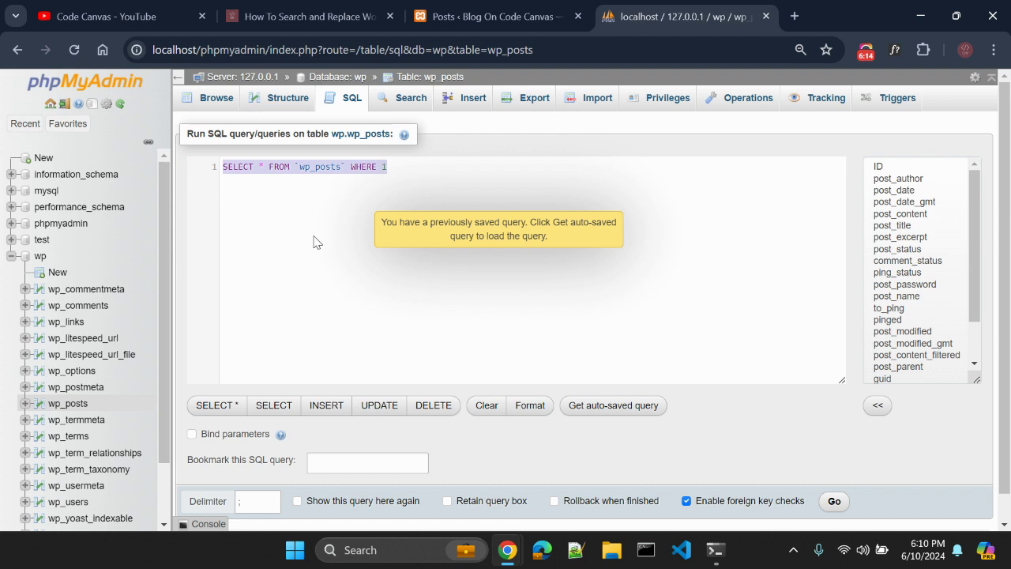
Look over the posts list and content sections in the WordPress admin, and return to the phpMyAdmin query editor.
{"action": "left_click", "coordinate": [488, 7]}
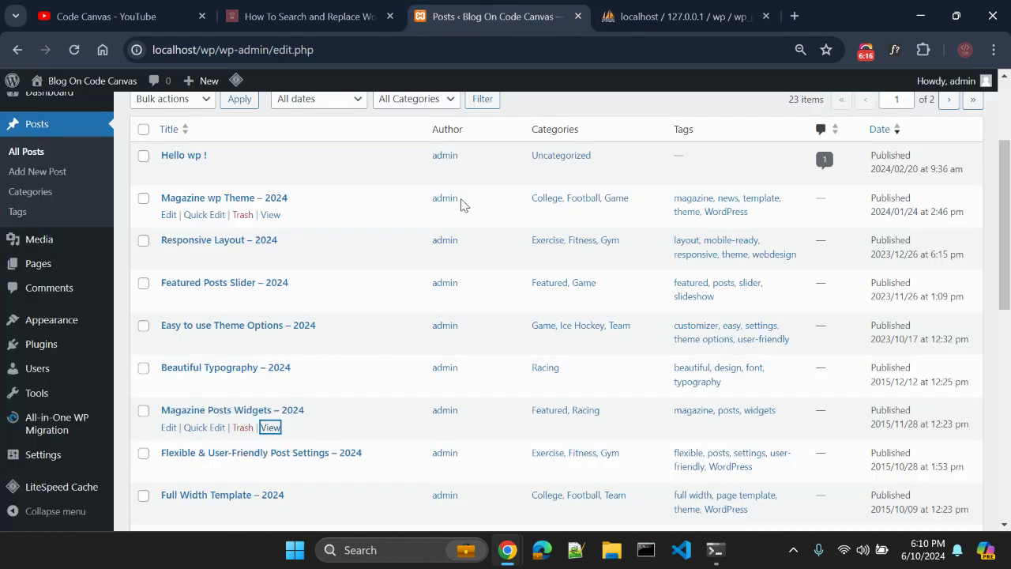
{"action": "scroll", "coordinate": [466, 206], "scroll_direction": "up", "scroll_amount": 3}
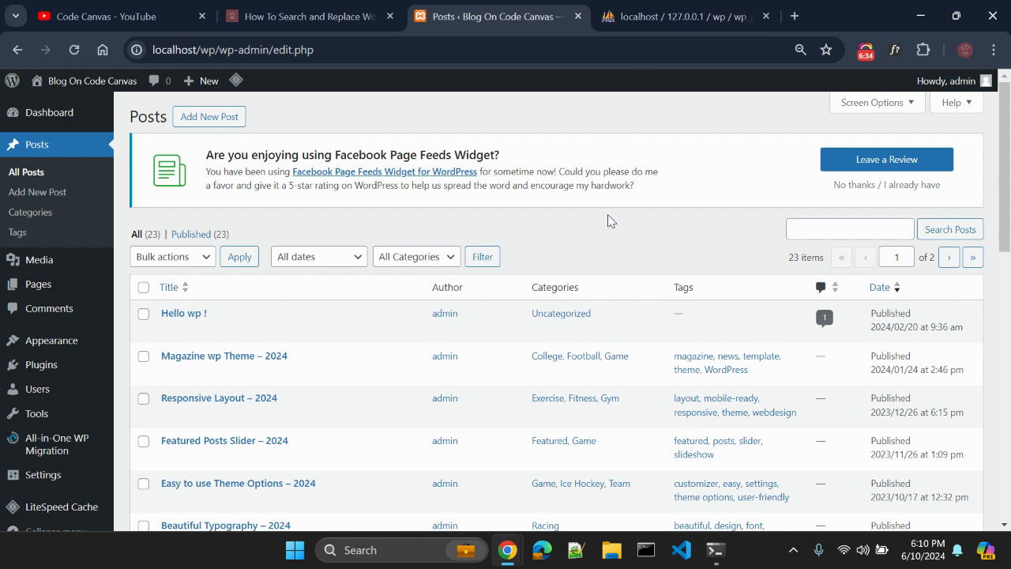
{"action": "mouse_move", "coordinate": [40, 256]}
{"action": "left_click", "coordinate": [755, 10]}
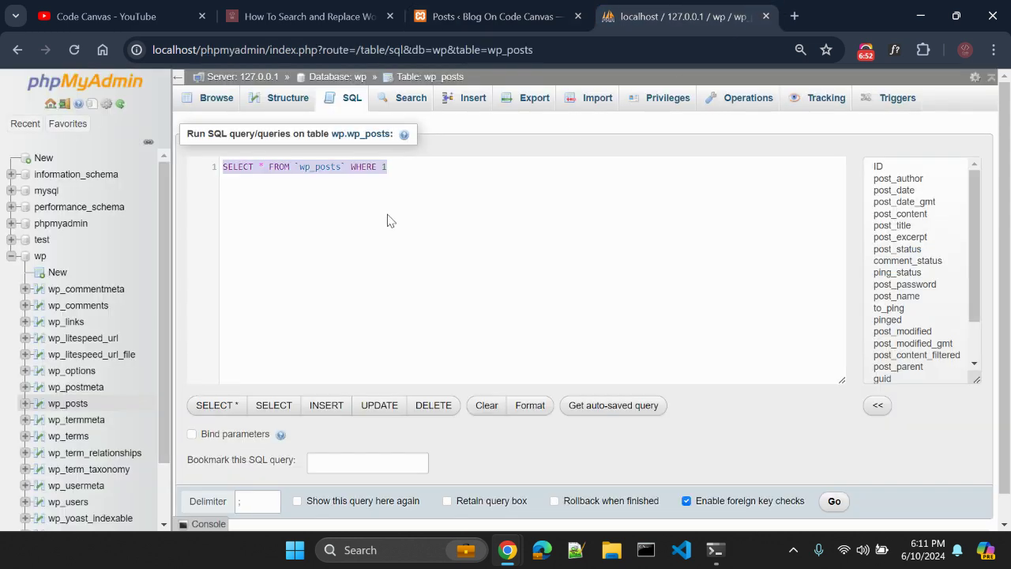
Replace the default query with an UPDATE statement targeting the `wp_posts` table.
{"action": "key", "text": "BackSpace"}
{"action": "type", "text": "upd"}
{"action": "key", "text": "Return"}
{"action": "type", "text": "`"}
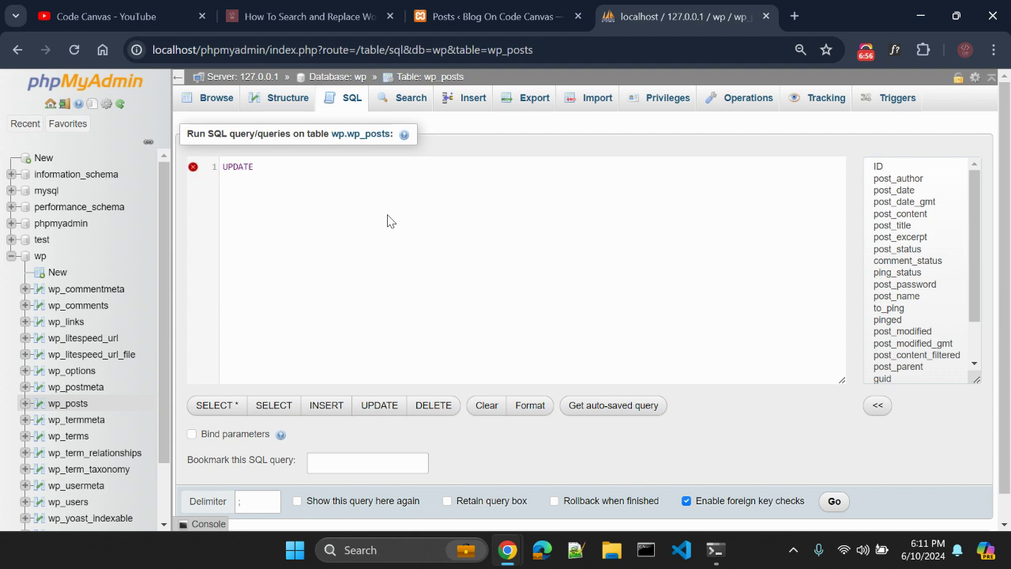
{"action": "key", "text": "Down"}
{"action": "key", "text": "Down"}
{"action": "key", "text": "Down"}
{"action": "key", "text": "Down"}
{"action": "key", "text": "Down"}
{"action": "key", "text": "Down"}
{"action": "key", "text": "Down"}
{"action": "key", "text": "Down"}
{"action": "key", "text": "Down"}
{"action": "key", "text": "Down"}
{"action": "key", "text": "Down"}
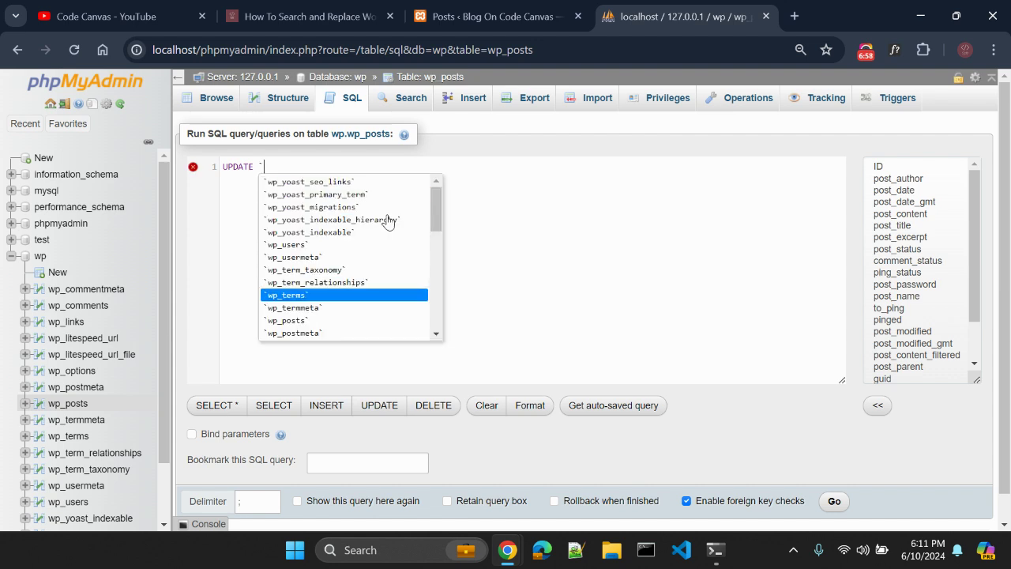
{"action": "key", "text": "Return"}
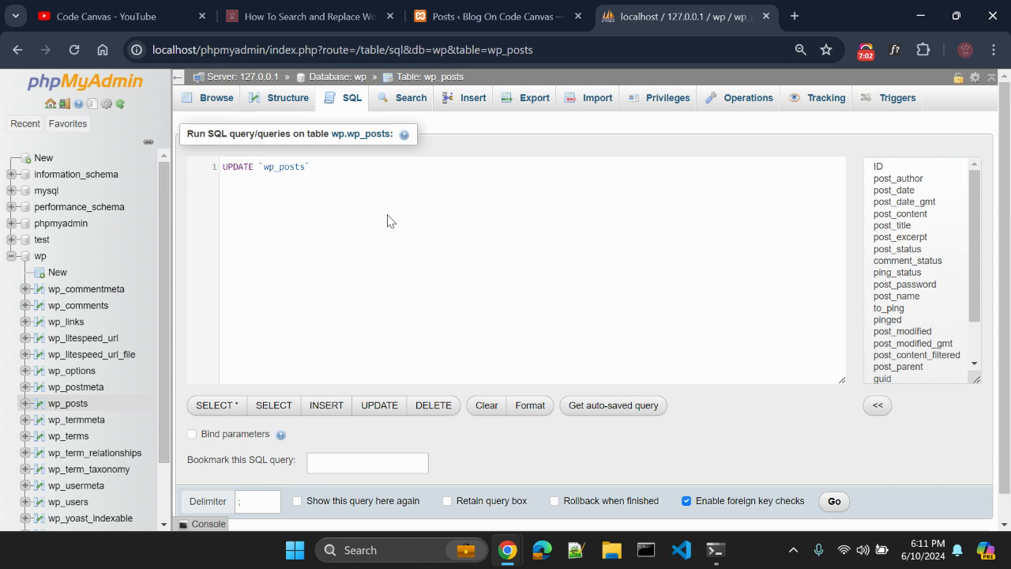
Add a SET clause for the `post_content` column to the UPDATE statement.
{"action": "type", "text": "SE"}
{"action": "key", "text": "Return"}
{"action": "type", "text": "`"}
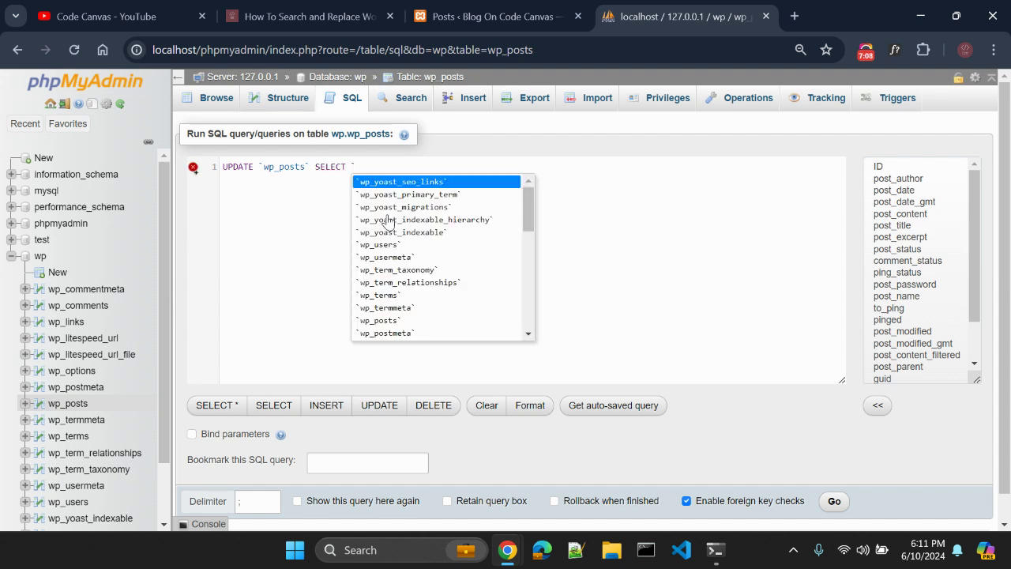
{"action": "type", "text": "post_cont"}
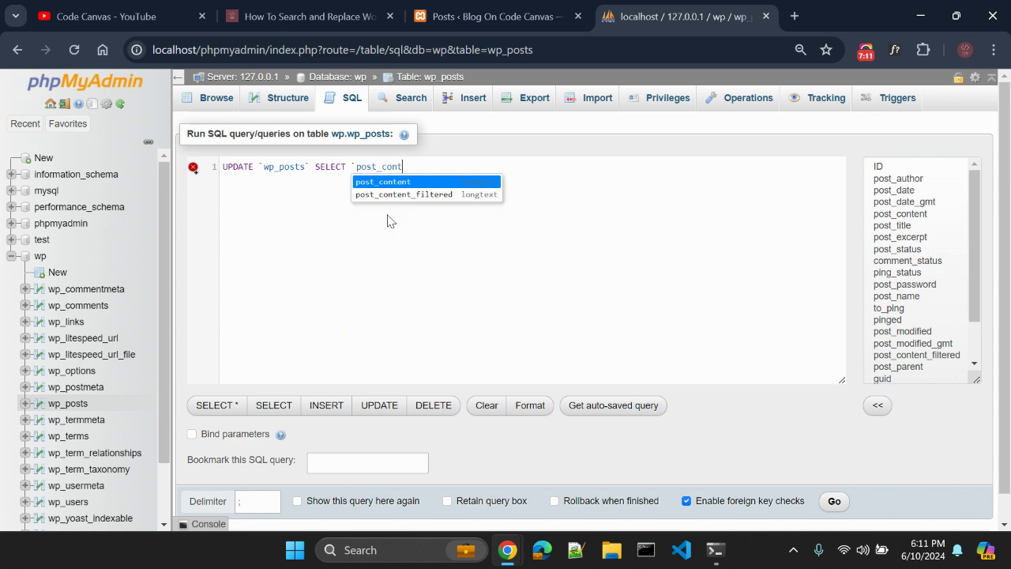
{"action": "key", "text": "Return"}
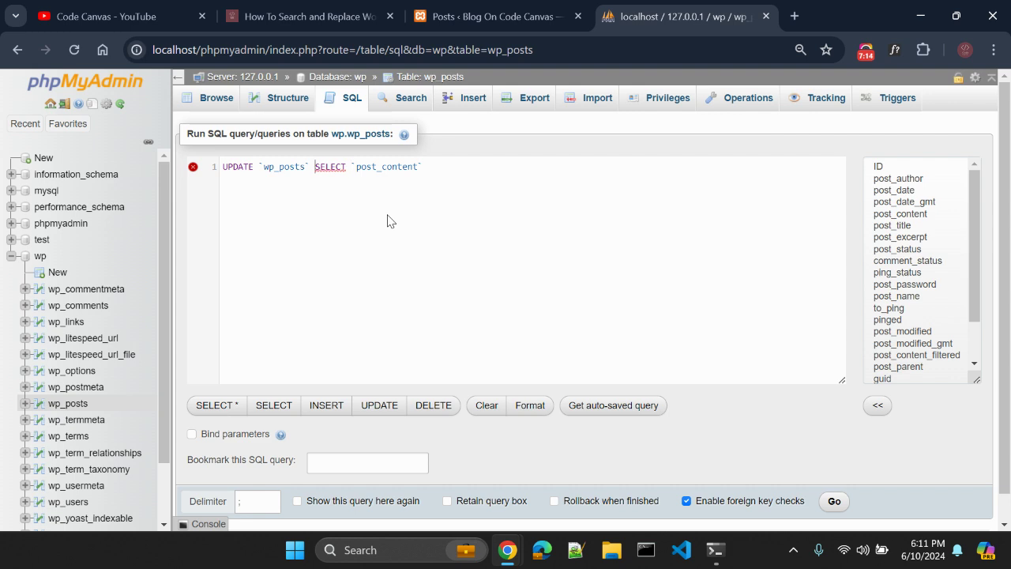
{"action": "key", "text": "ctrl+shift+Right"}
{"action": "type", "text": "SET"}
Assign REPLACE(`post_content`, 'old value', 'new value') to the column and start a WHERE clause before the closing semicolon.
{"action": "type", "text": " =  RE"}
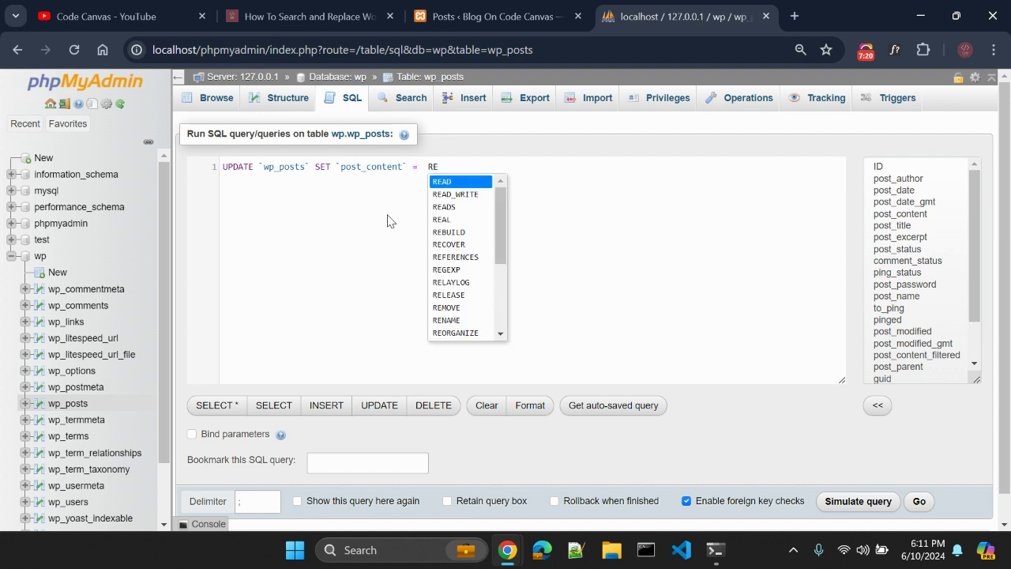
{"action": "type", "text": "PLACE()"}
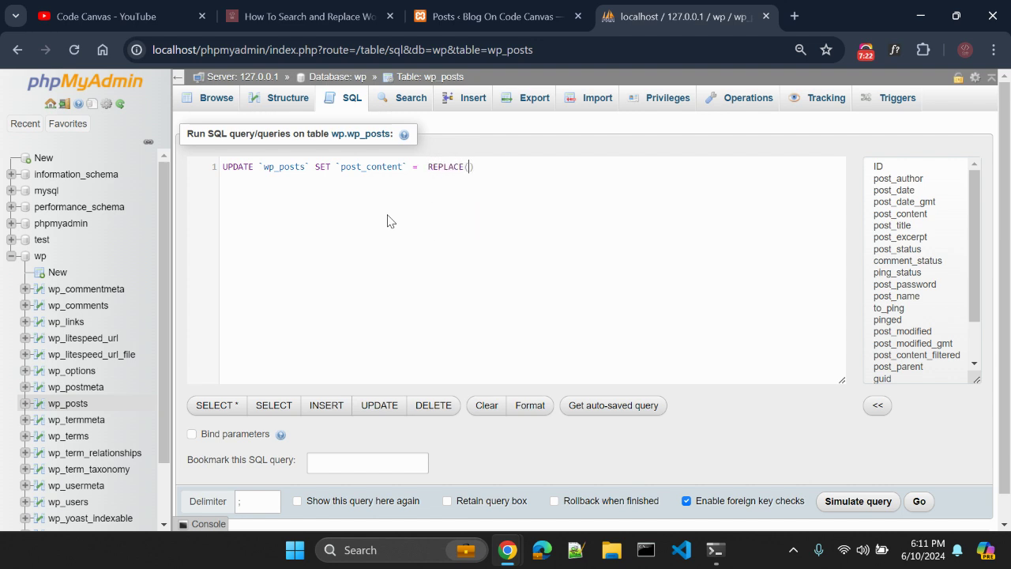
{"action": "type", "text": "`"}
{"action": "type", "text": "post_conte"}
{"action": "type", "text": "nt`, '"}
{"action": "type", "text": "old value"}
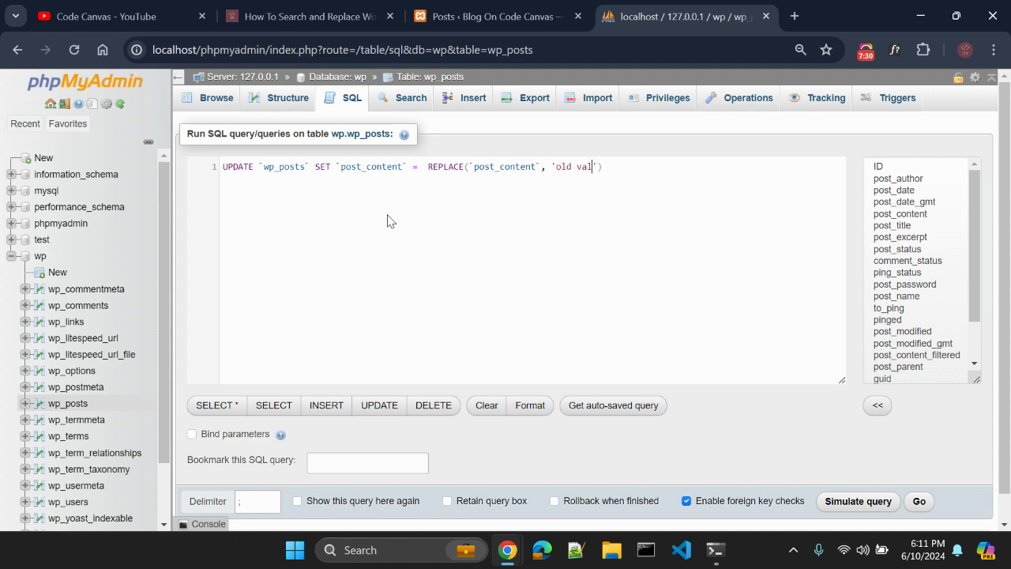
{"action": "type", "text": "', 'new value; WHERE `"}
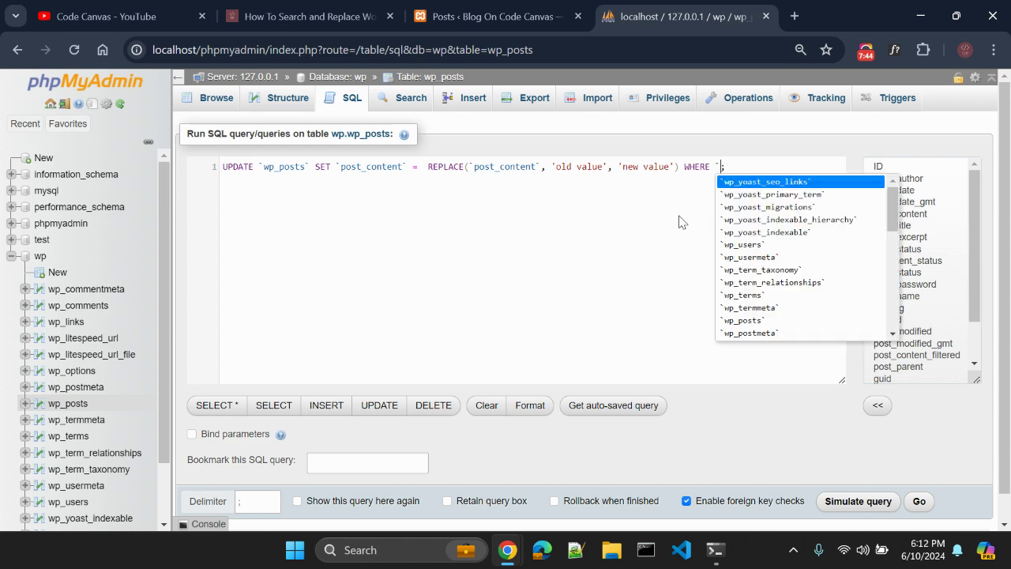
Use the `wp_posts`.`post_type` column as the field of the WHERE clause.
{"action": "type", "text": "wp_"}
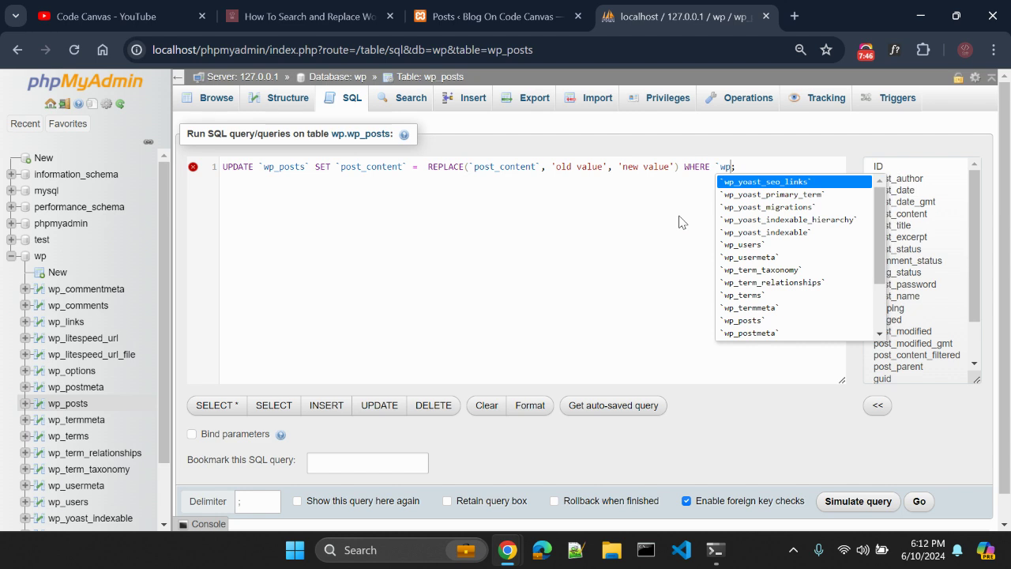
{"action": "key", "text": "Down"}
{"action": "key", "text": "Down"}
{"action": "key", "text": "Down"}
{"action": "key", "text": "Down"}
{"action": "key", "text": "Down"}
{"action": "key", "text": "Down"}
{"action": "key", "text": "Down"}
{"action": "key", "text": "Down"}
{"action": "key", "text": "Down"}
{"action": "key", "text": "Down"}
{"action": "key", "text": "Down"}
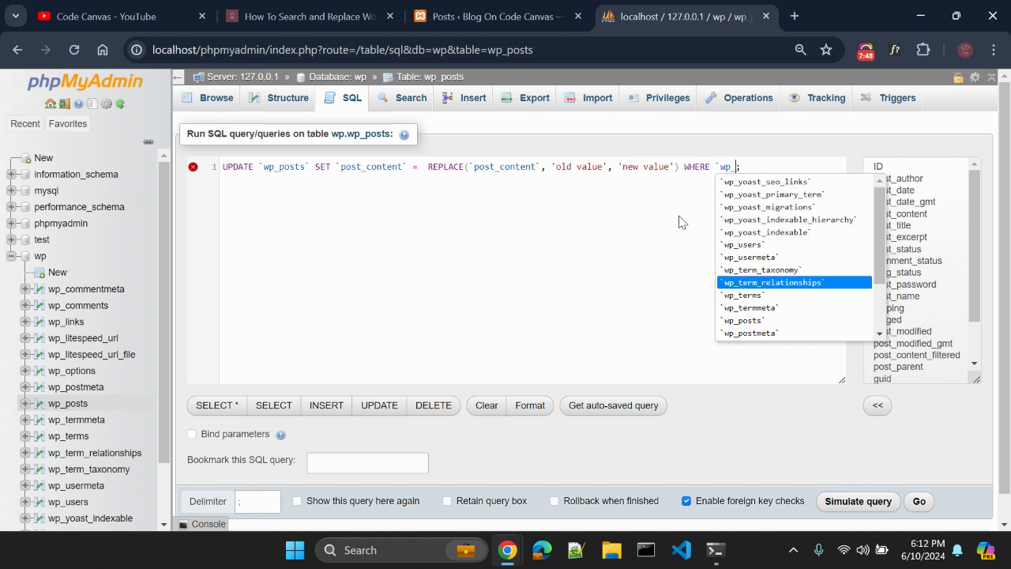
{"action": "key", "text": "Return"}
{"action": "type", "text": "."}
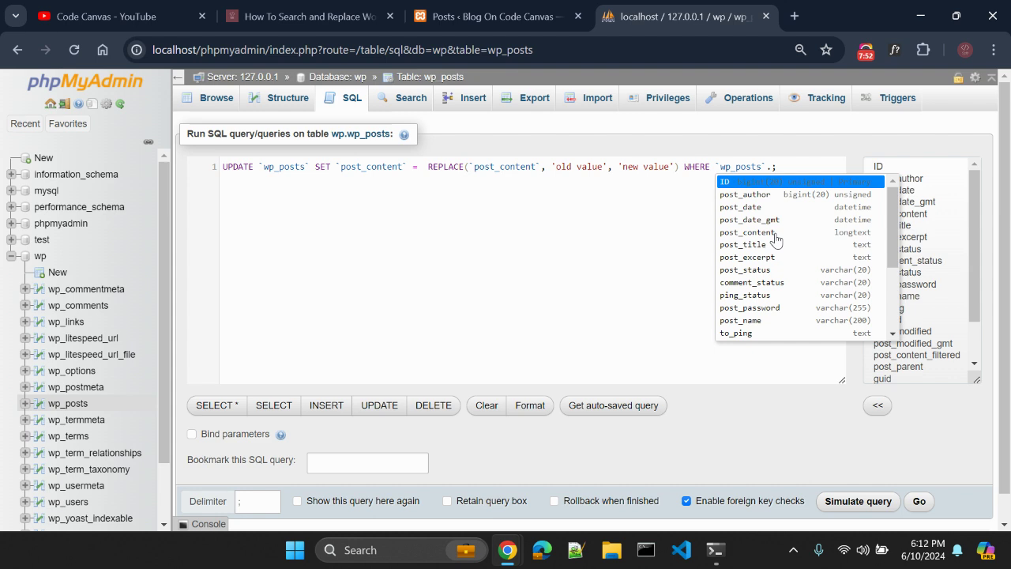
{"action": "scroll", "coordinate": [775, 240], "scroll_direction": "down", "scroll_amount": 2}
{"action": "scroll", "coordinate": [775, 239], "scroll_direction": "down", "scroll_amount": 1}
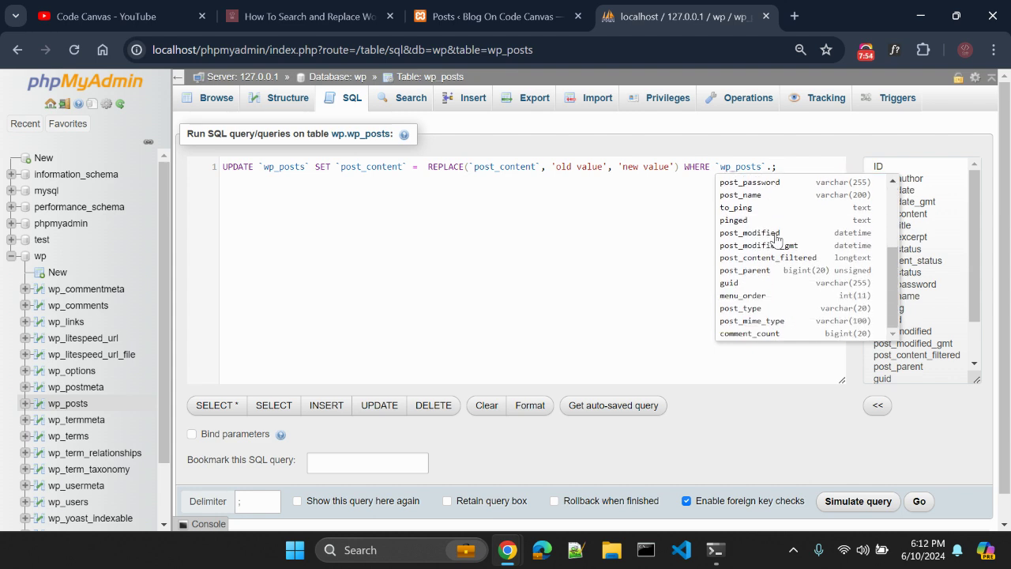
{"action": "left_click", "coordinate": [739, 310]}
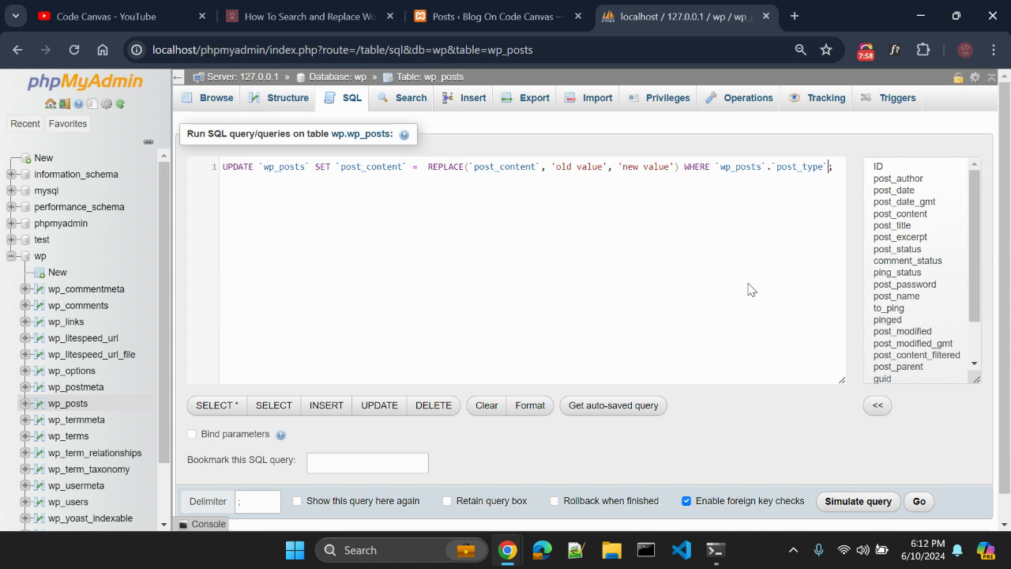
Complete the WHERE condition with = 'article' and highlight the word article.
{"action": "type", "text": "= 'article"}
{"action": "key", "text": "ctrl+shift+Left"}
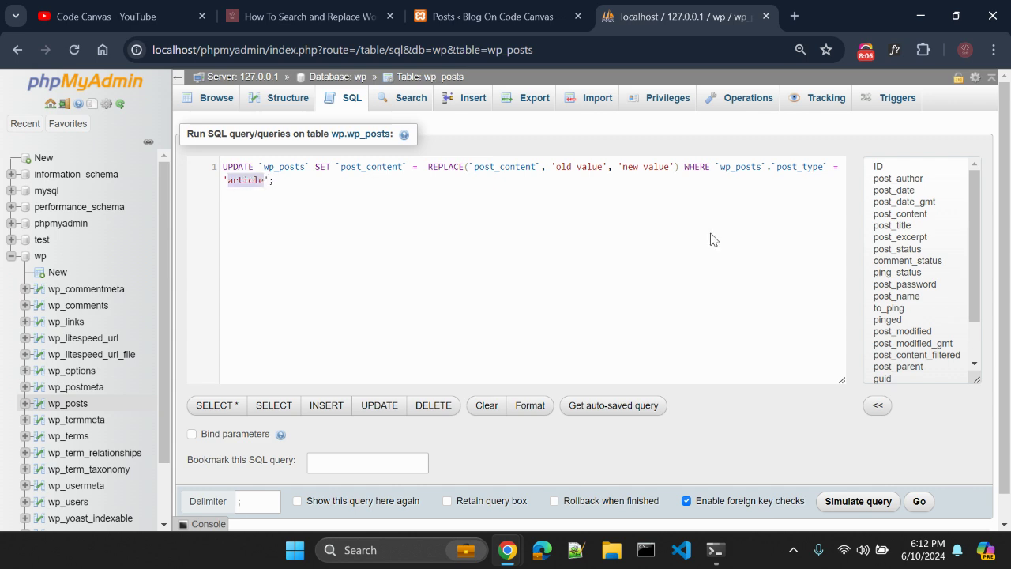
{"action": "left_click", "coordinate": [563, 237]}
{"action": "double_click", "coordinate": [240, 181]}
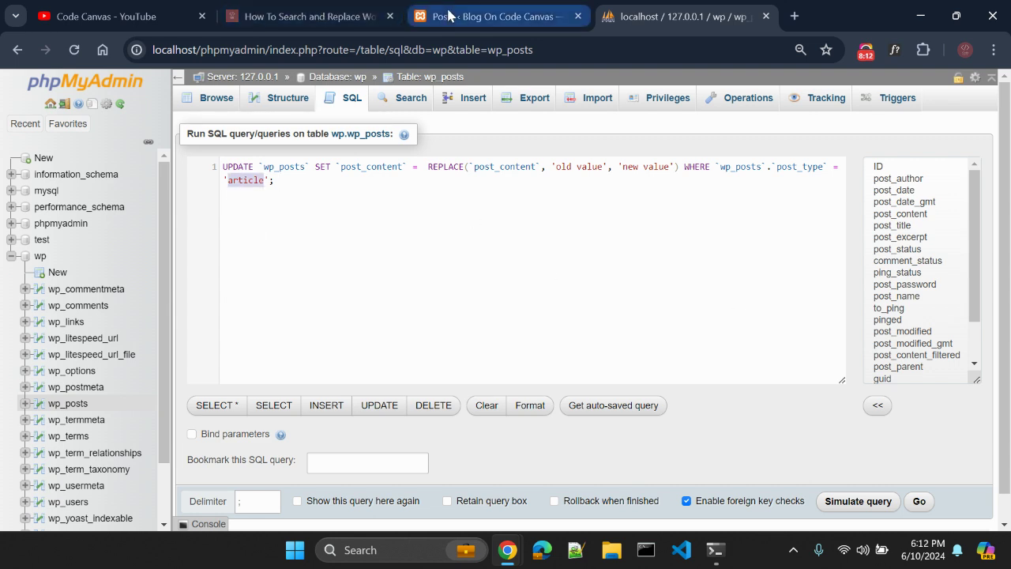
Glance at the WordPress posts list, return to the query editor and copy the entire UPDATE query.
{"action": "left_click", "coordinate": [449, 15]}
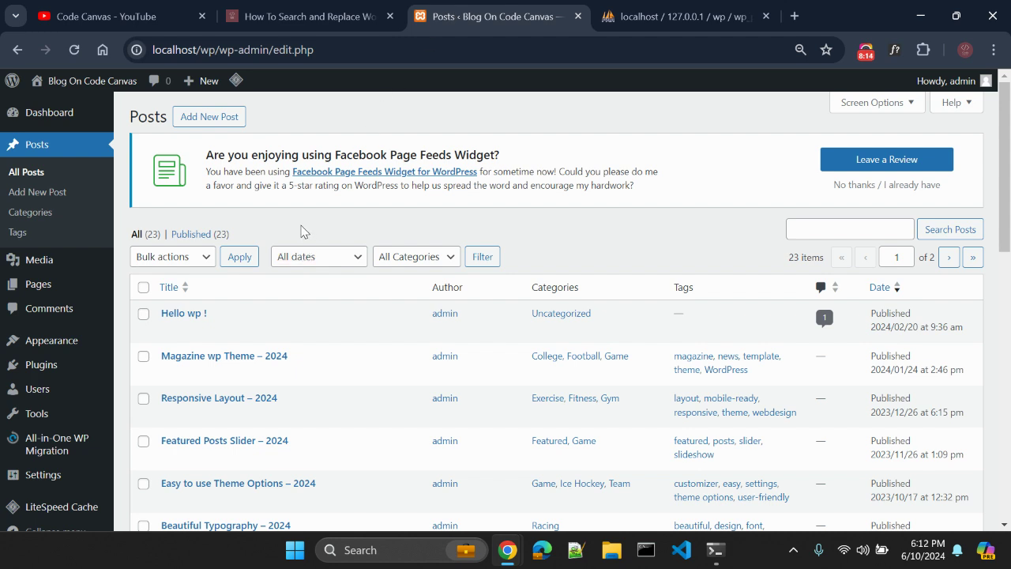
{"action": "key", "text": "ctrl+Tab"}
{"action": "left_click", "coordinate": [348, 214]}
{"action": "key", "text": "ctrl+a"}
{"action": "key", "text": "ctrl+c"}
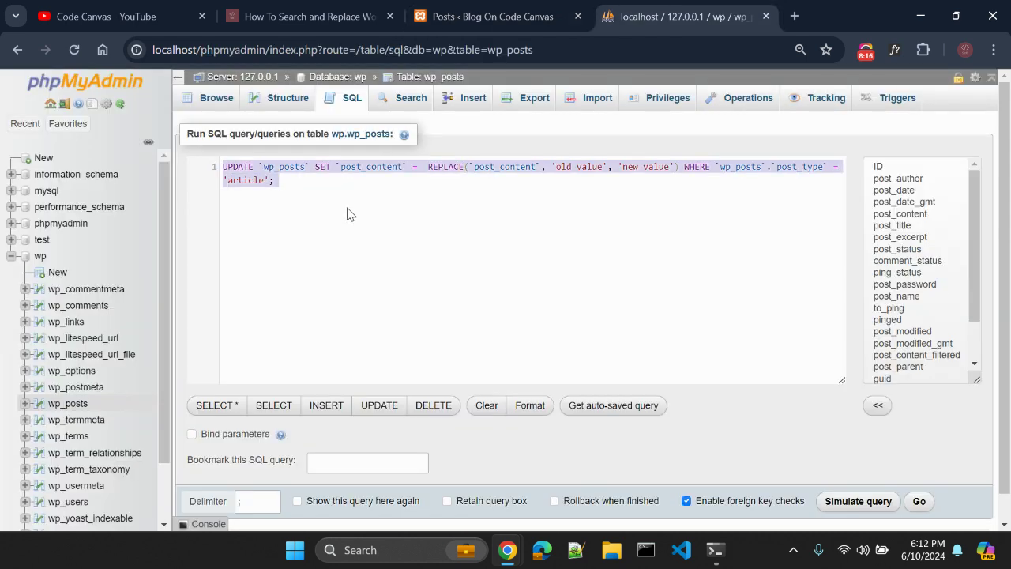
Browse the wp_posts rows, discarding the unsaved query, and check the values in the post_type column.
{"action": "left_click", "coordinate": [225, 100]}
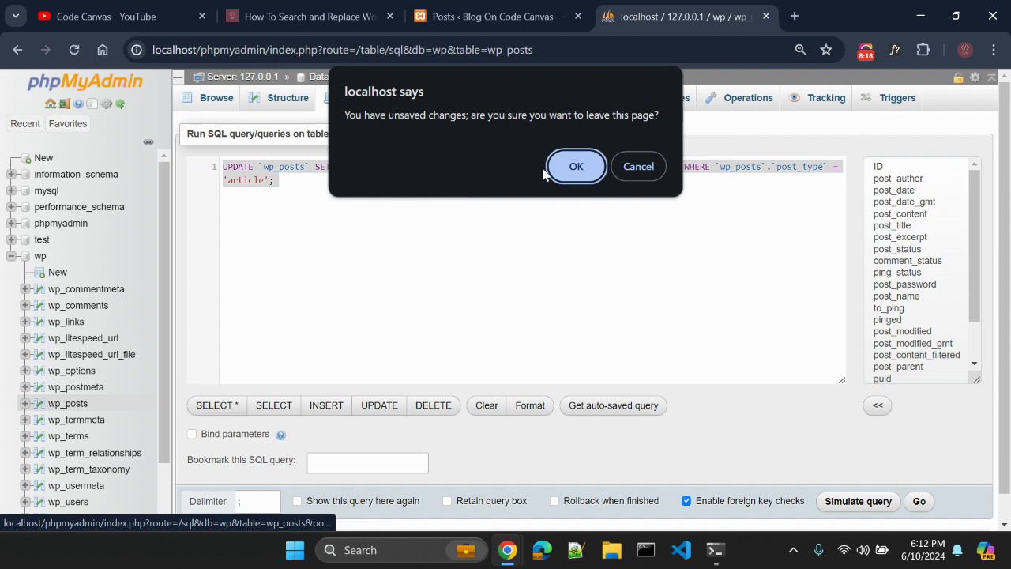
{"action": "left_click", "coordinate": [575, 167]}
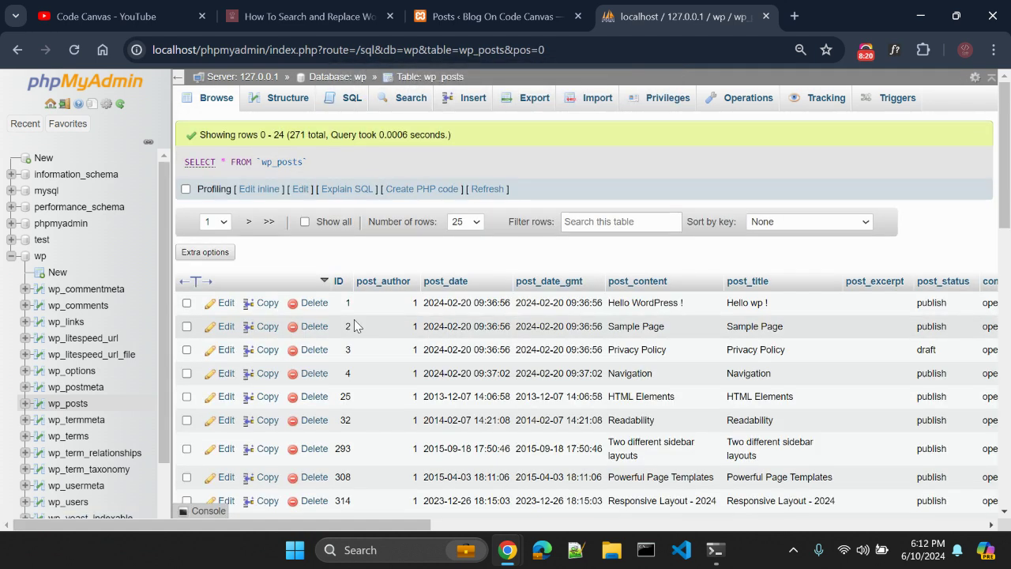
{"action": "left_click_drag", "start_coordinate": [351, 525], "coordinate": [905, 490]}
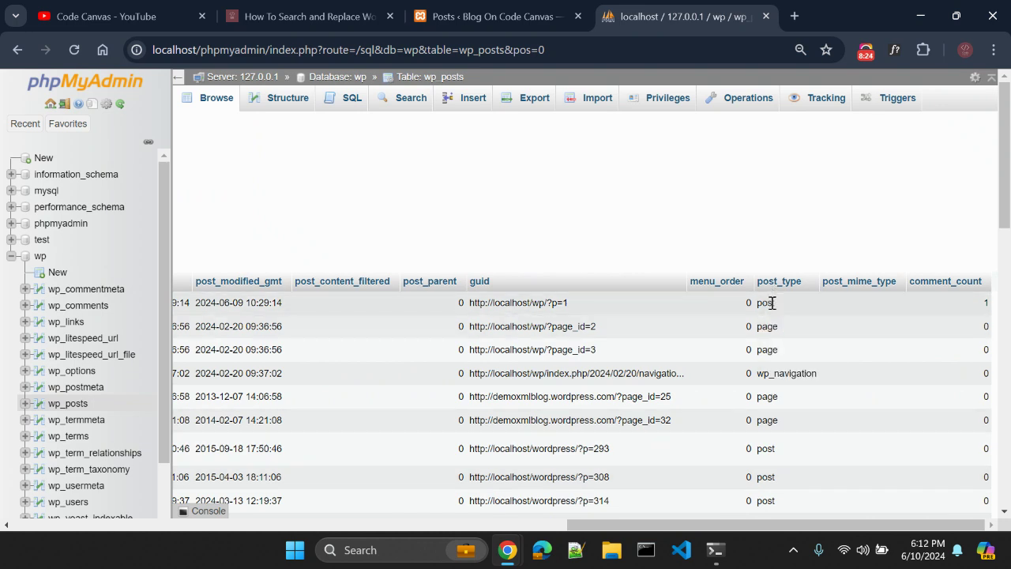
{"action": "left_click_drag", "start_coordinate": [656, 525], "coordinate": [123, 542]}
{"action": "left_click_drag", "start_coordinate": [259, 526], "coordinate": [209, 521]}
Paste the copied query into the wp_posts SQL editor and change its post_type value to 'post'.
{"action": "left_click", "coordinate": [350, 99]}
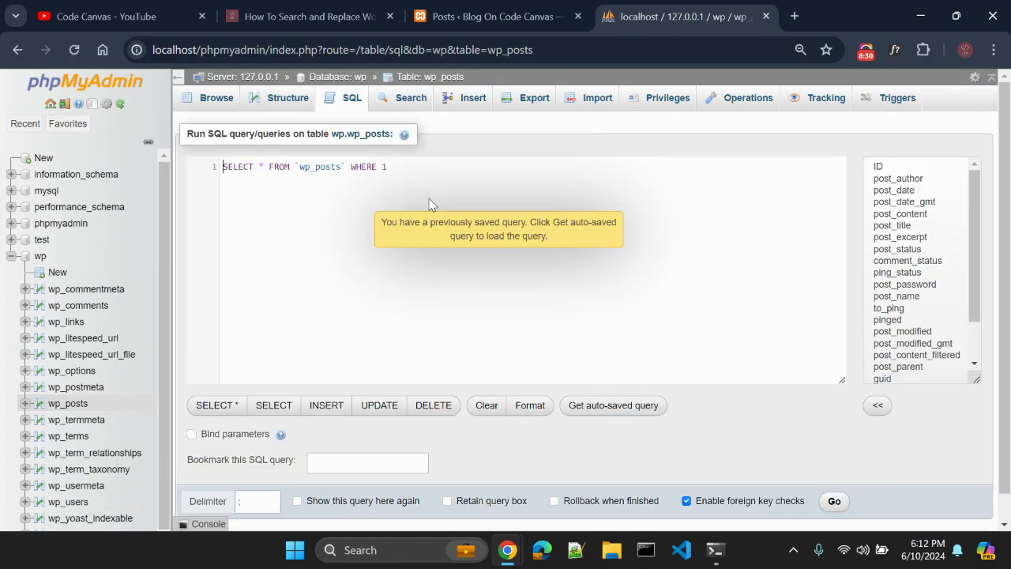
{"action": "key", "text": "ctrl+v"}
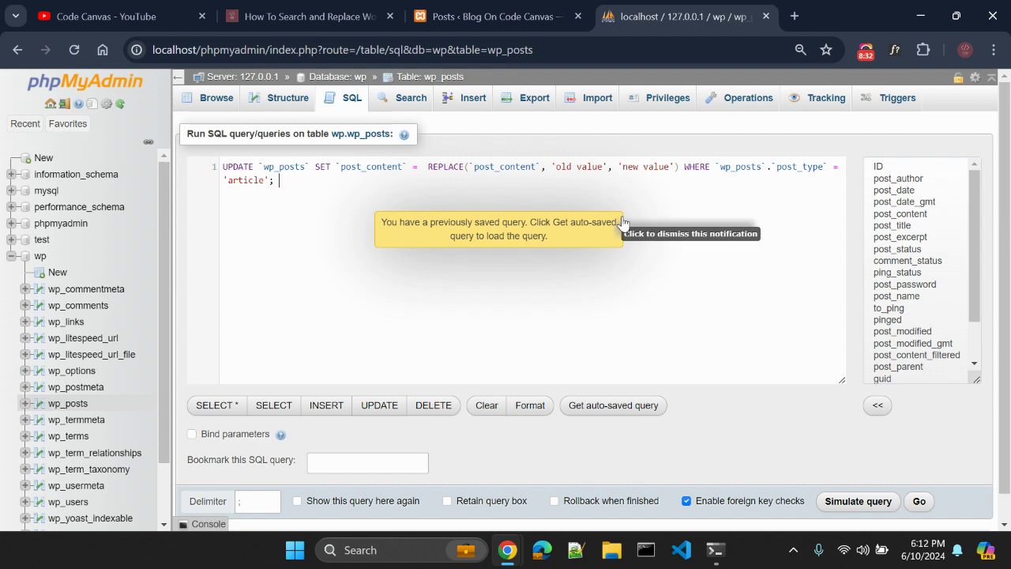
{"action": "key", "text": "ctrl+shift+Left"}
{"action": "type", "text": "post"}
{"action": "key", "text": "ctrl+shift+Left"}
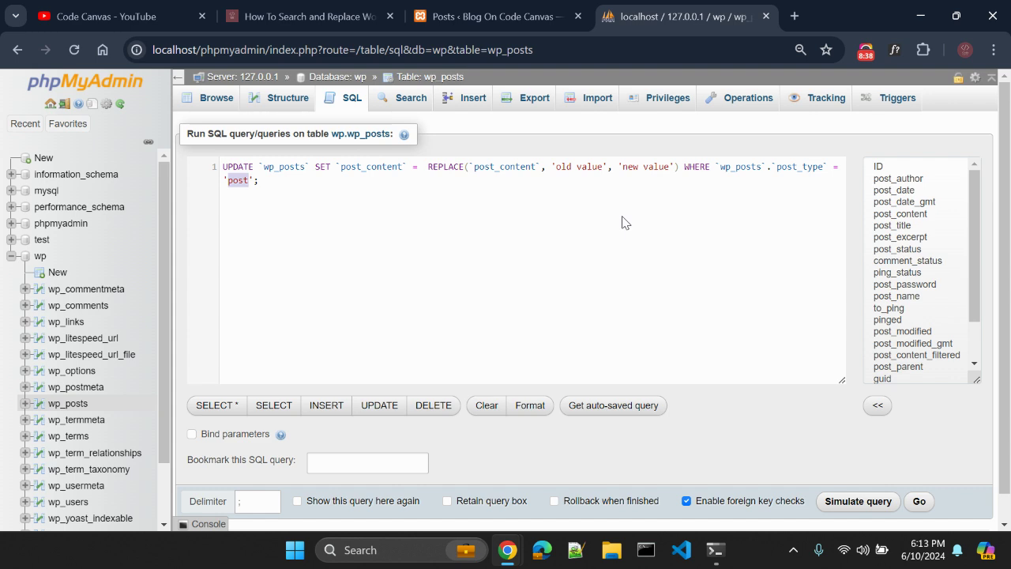
Check the WordPress posts list once more and return to review the end of the WHERE condition.
{"action": "left_click", "coordinate": [528, 18]}
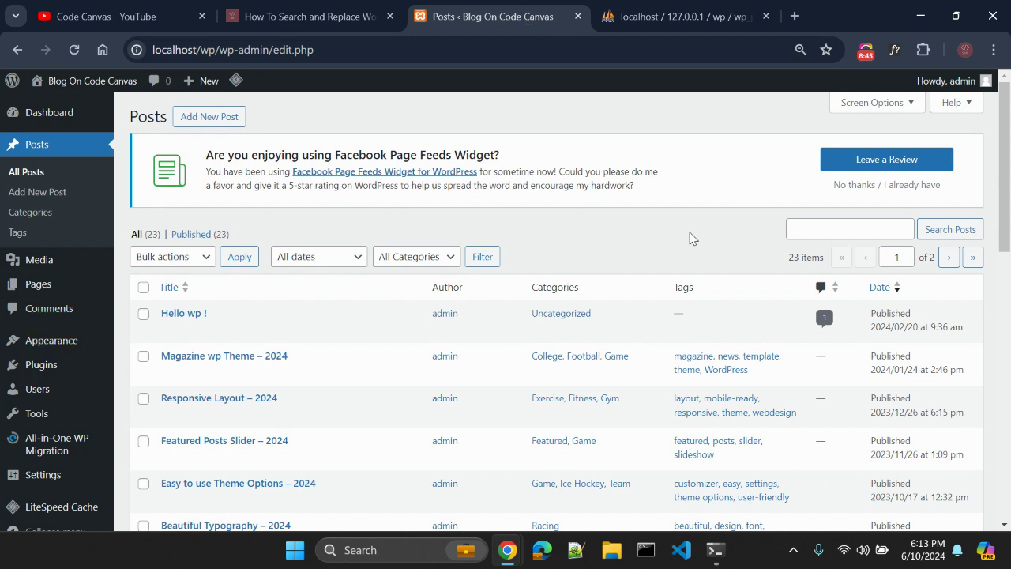
{"action": "key", "text": "ctrl+Tab"}
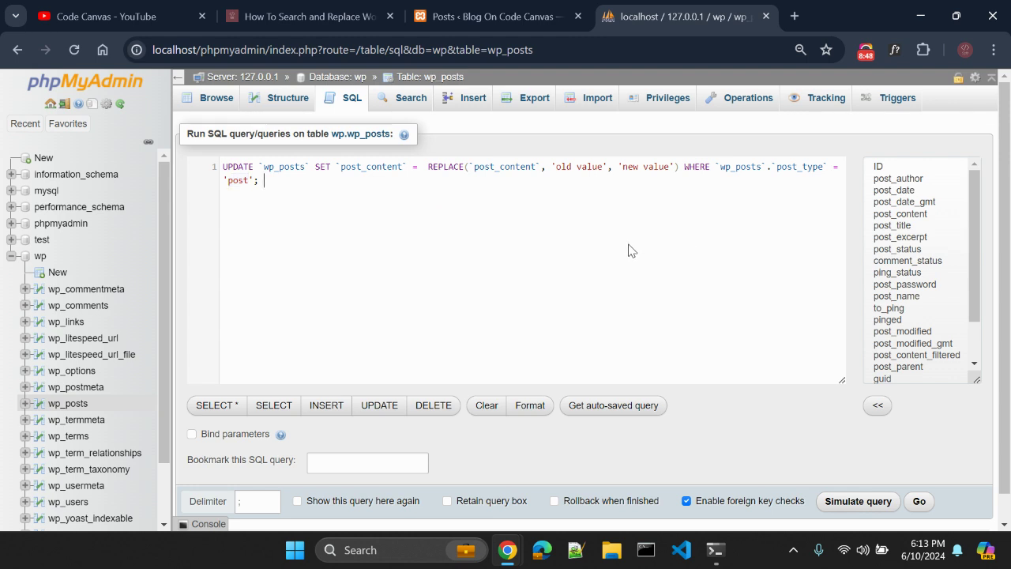
{"action": "left_click", "coordinate": [270, 180]}
{"action": "double_click", "coordinate": [261, 178]}
{"action": "left_click", "coordinate": [399, 252]}
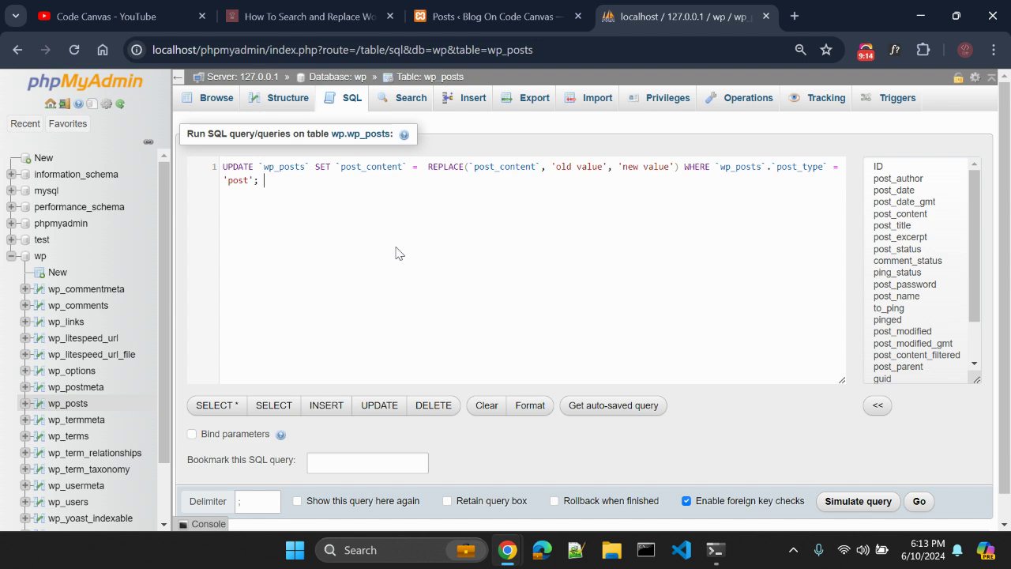